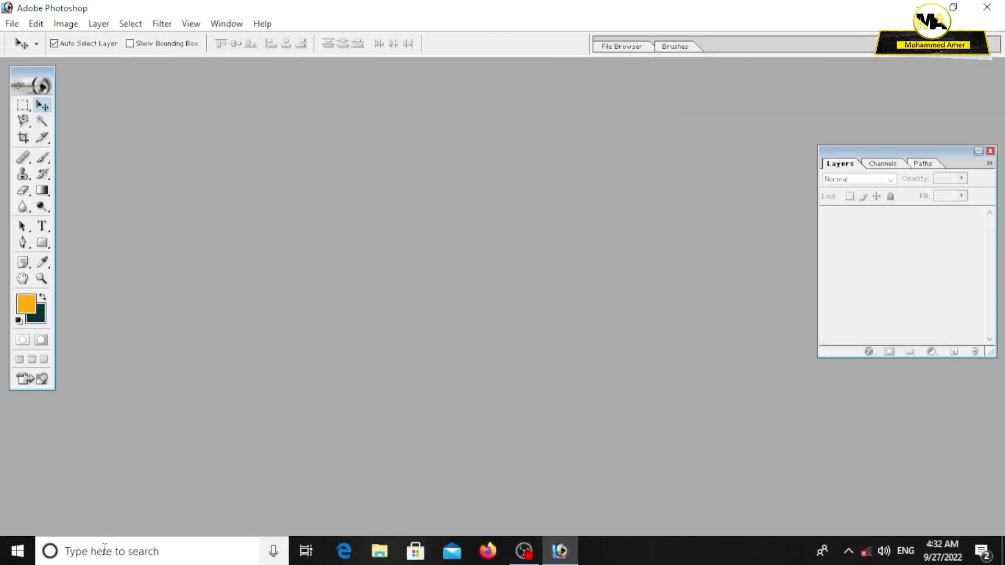
- Create a white 2 × 3.5 inch, 300 ppi document and enlarge its window
click(16, 21)
click(26, 39)
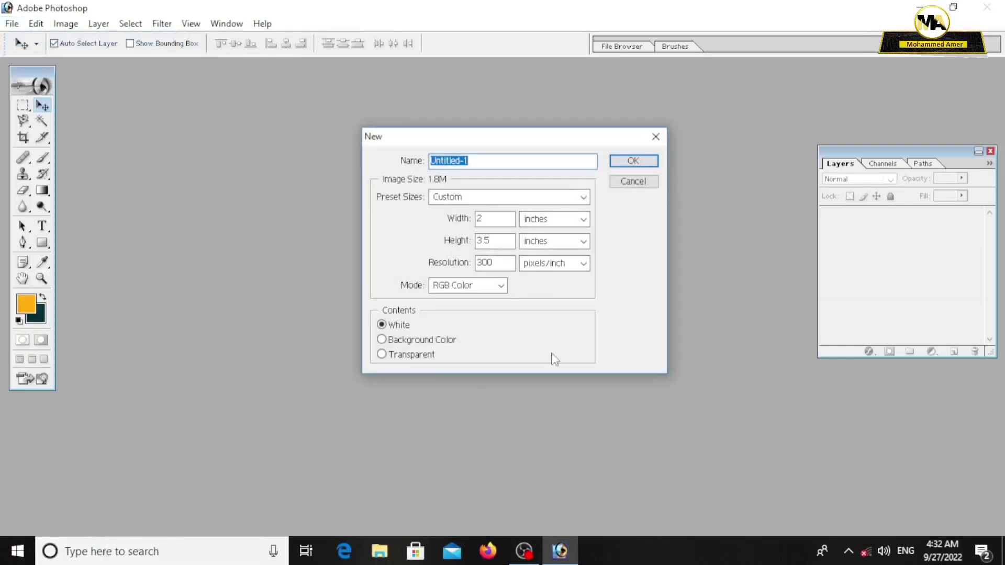
click(632, 161)
drag(192, 68, 361, 68)
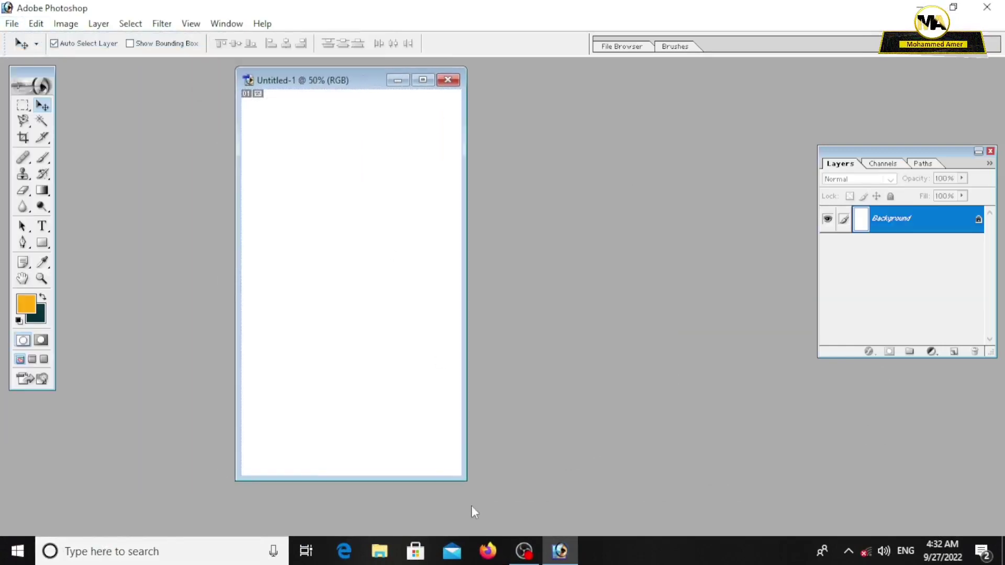
drag(466, 481, 489, 498)
- Draw a circle on the card's right side and fill it navy #163D77
right_click(42, 243)
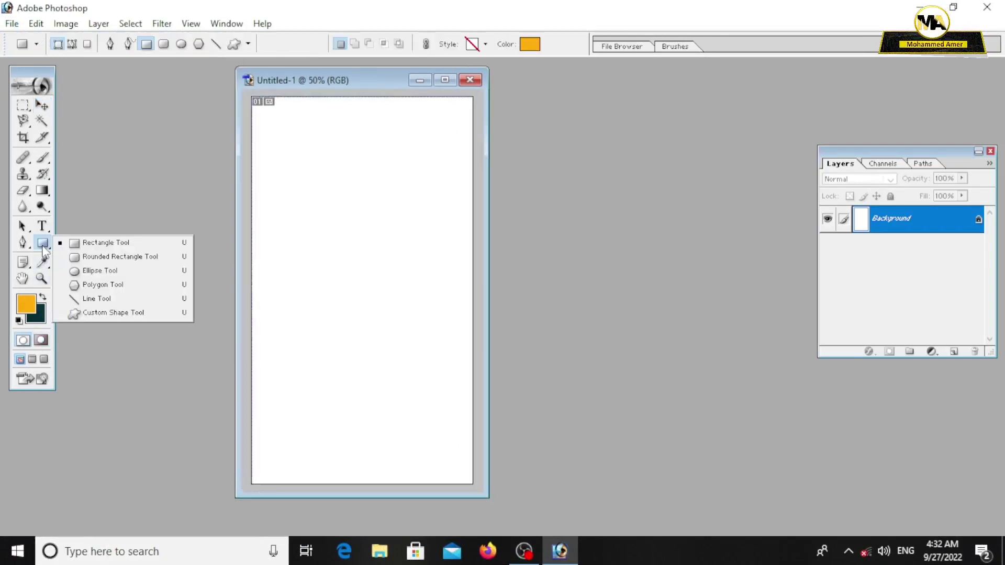
click(99, 271)
drag(370, 198, 483, 320)
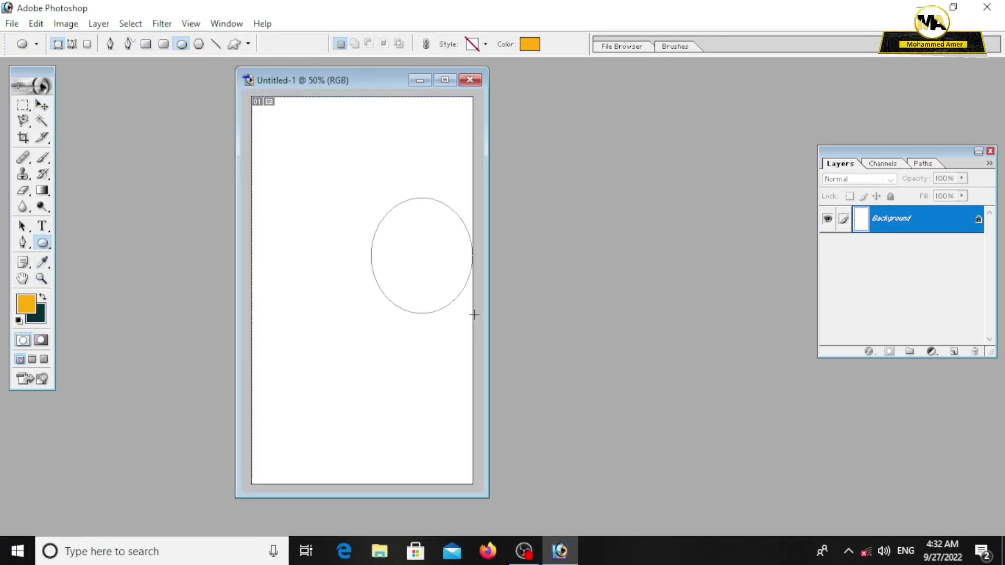
double_click(745, 264)
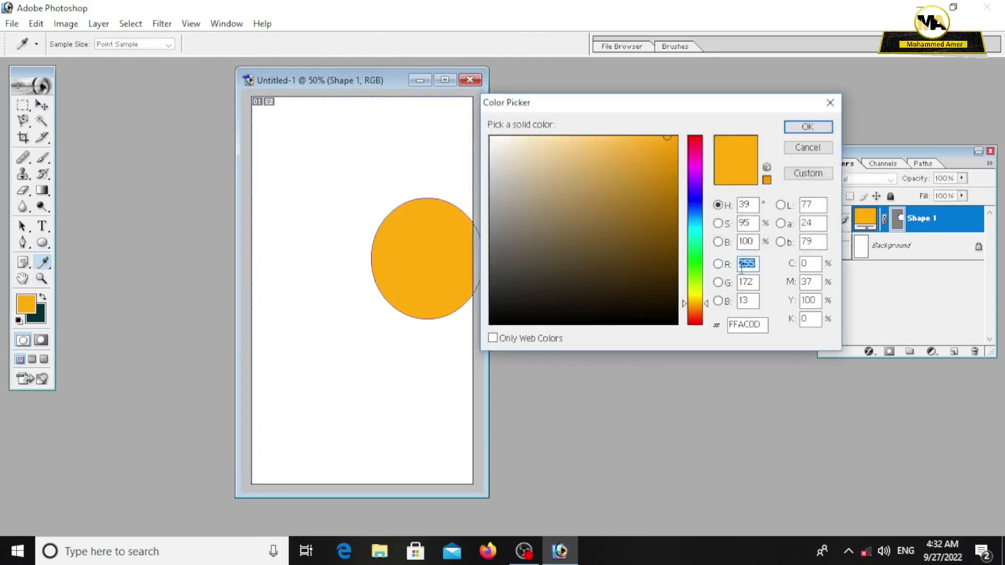
text(22)
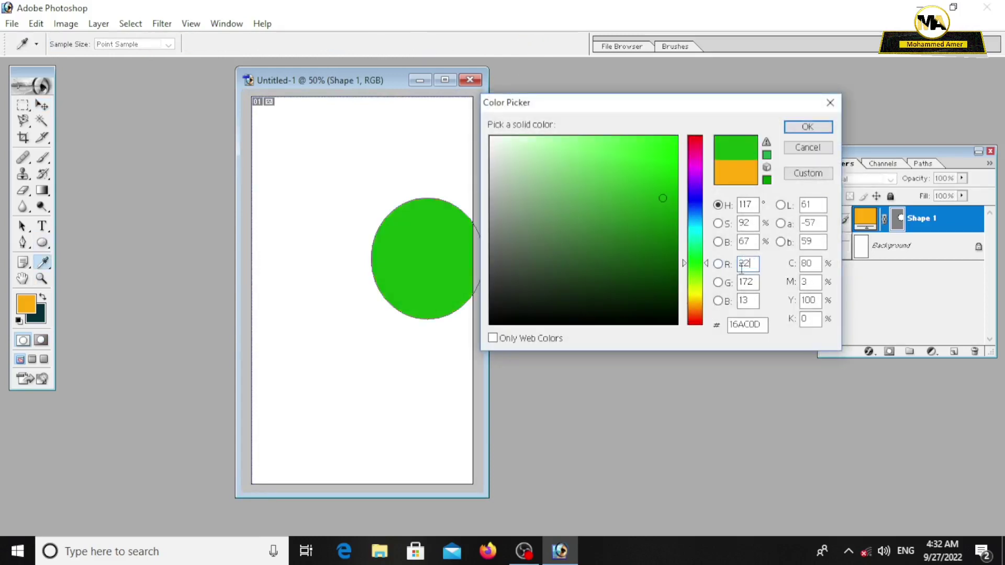
text(61)
key(Tab)
text(119)
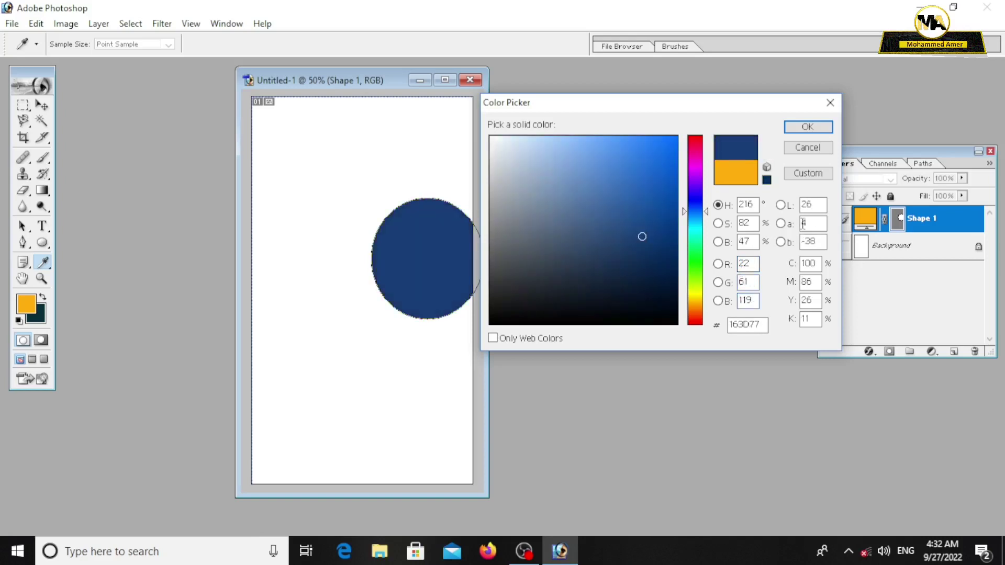
click(807, 127)
- Enlarge the navy circle so it runs partly off the right edge, then open the project images
click(42, 104)
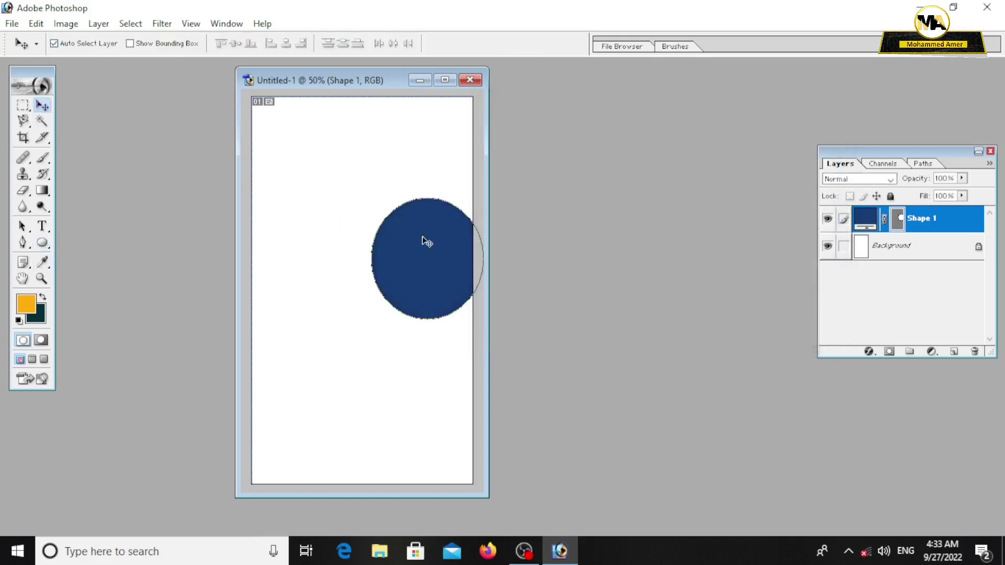
key(ctrl+t)
drag(372, 255, 337, 255)
drag(336, 197, 336, 180)
drag(370, 232, 381, 223)
drag(416, 309, 416, 318)
click(47, 106)
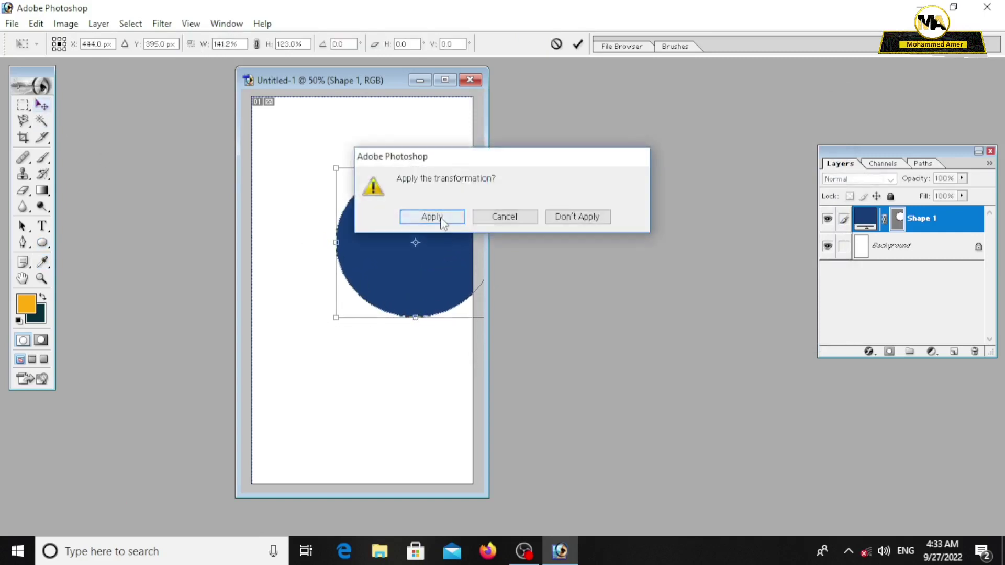
click(433, 218)
click(409, 410)
drag(389, 241, 396, 238)
click(387, 333)
key(ctrl+o)
- Open the three project images, minimizing the QR and person images beside the card
shift+click(637, 112)
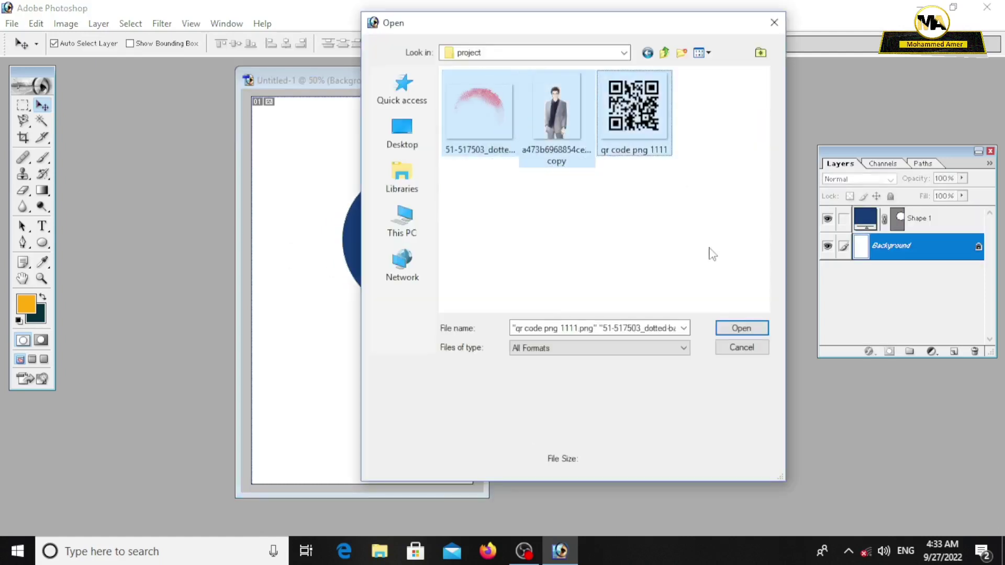
click(742, 325)
click(319, 90)
click(301, 82)
drag(282, 84, 735, 104)
- Copy the red dotted arc into the card, enlarge it along the top edge, and close its image
mouse_move(755, 162)
mouse_down()
mouse_move(365, 163)
mouse_move(374, 167)
mouse_move(405, 101)
mouse_move(389, 109)
mouse_up()
click(387, 155)
key(ctrl+t)
drag(470, 303, 507, 325)
drag(397, 225, 394, 190)
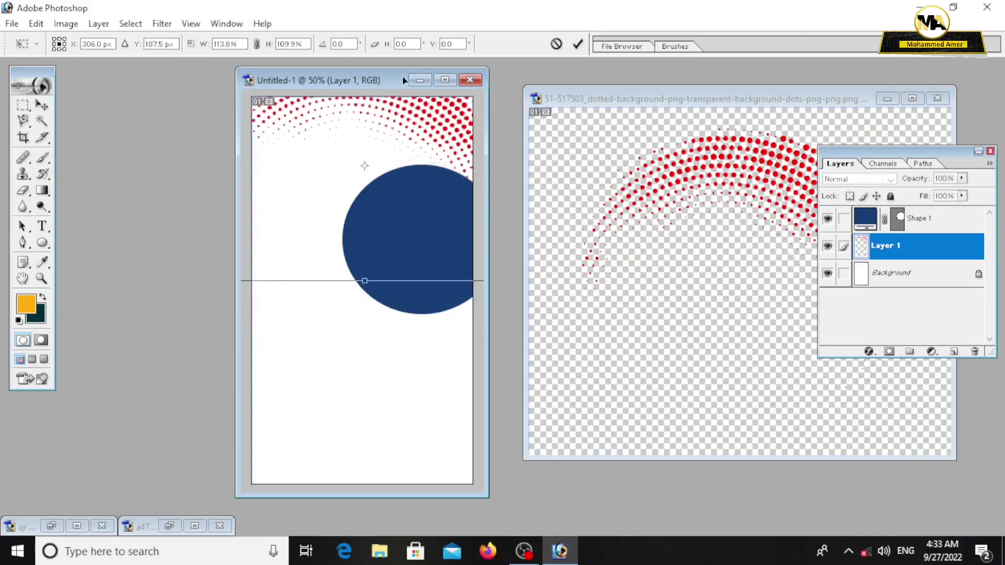
click(42, 105)
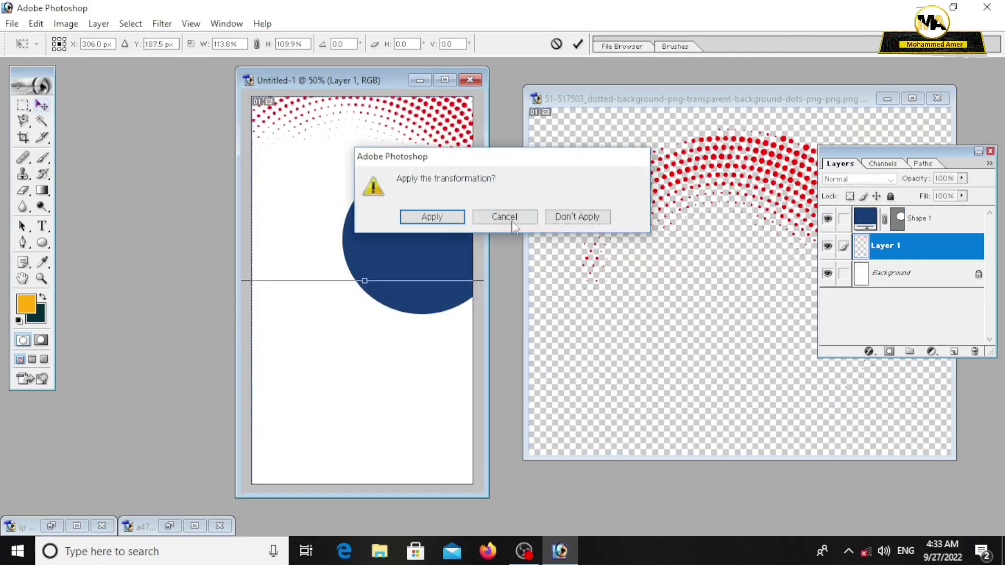
click(433, 215)
click(772, 121)
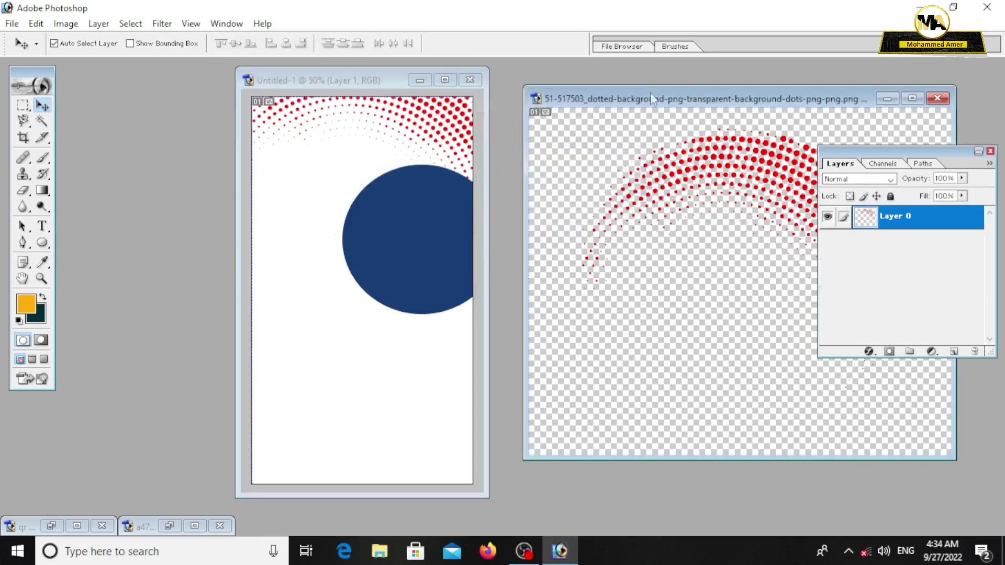
key(ctrl+w)
- Copy the QR code from its restored image into the card's top-left area
click(53, 526)
drag(203, 88, 670, 96)
drag(685, 195, 354, 168)
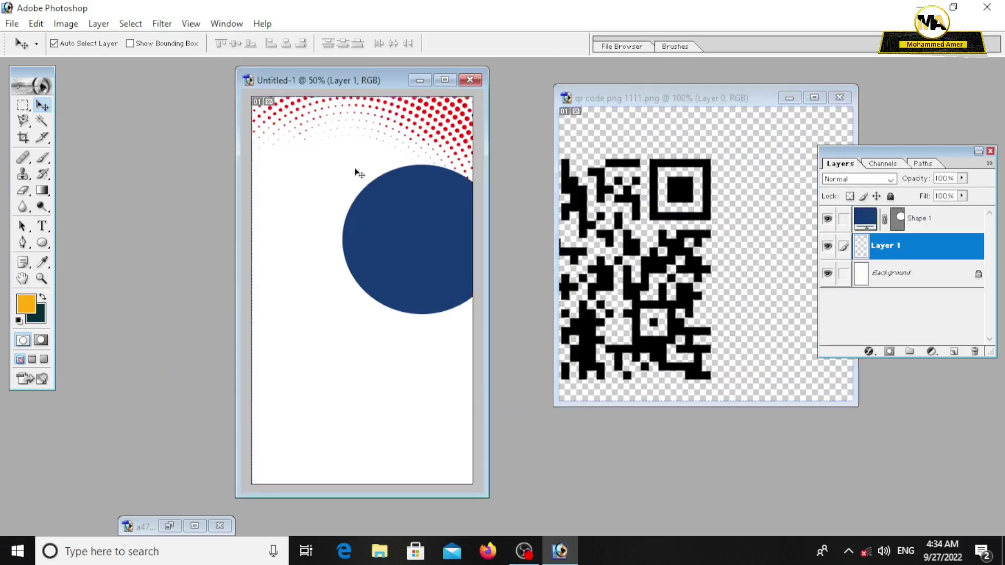
drag(412, 197, 363, 167)
- Shrink the QR code to a small top-left square and close the QR image
key(ctrl+t)
drag(364, 224, 282, 130)
key(v)
click(434, 216)
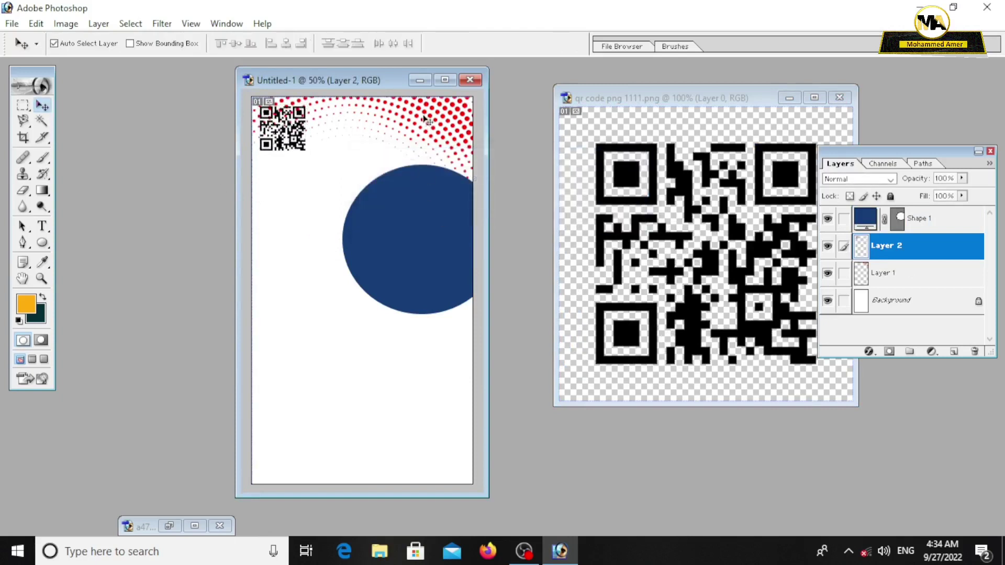
click(839, 98)
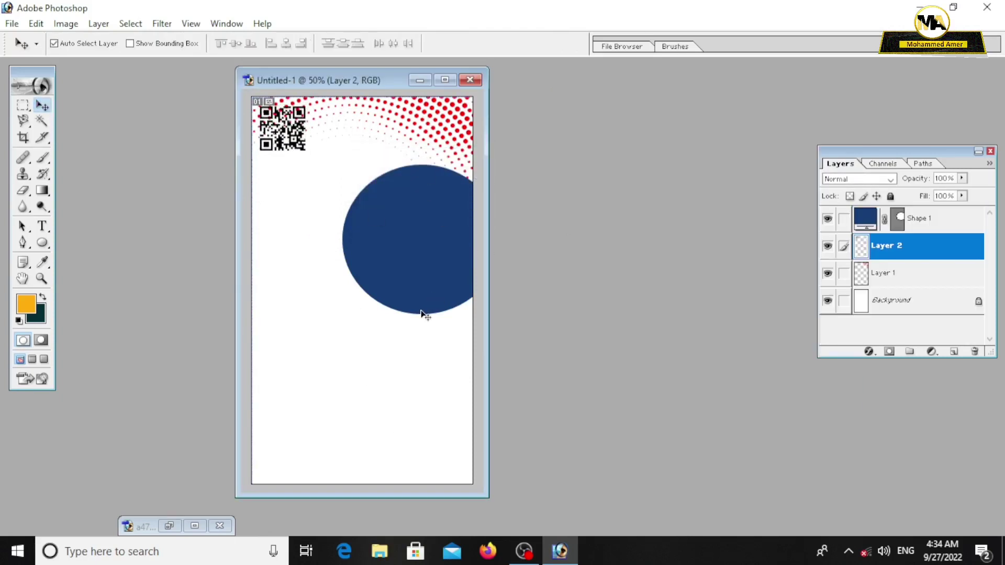
click(42, 242)
- Draw a second circle at the lower left and fill it red
drag(273, 299, 399, 420)
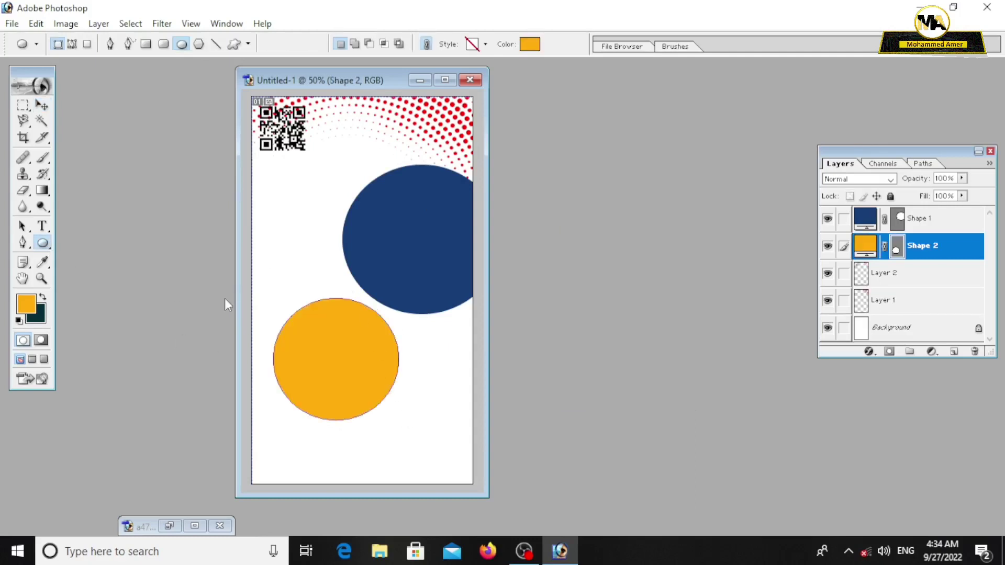
click(26, 304)
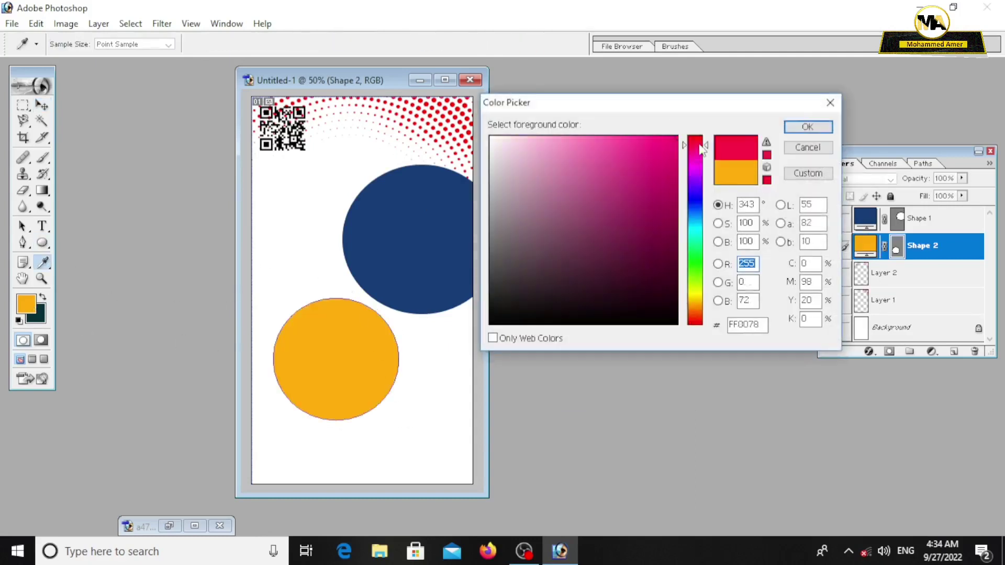
click(807, 127)
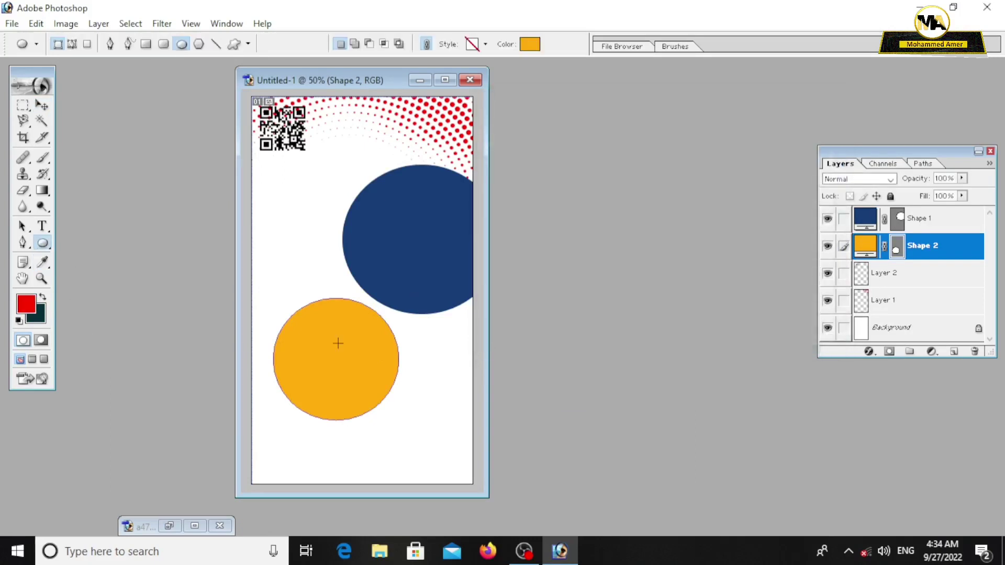
key(x)
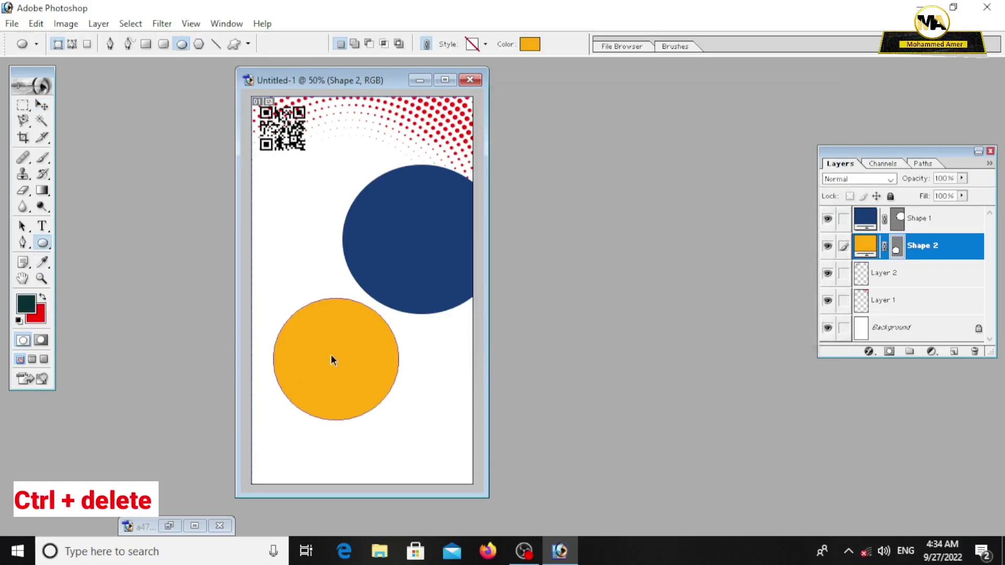
key(ctrl+Delete)
- Move the red circle in front of the navy circle, enlarge it slightly, and duplicate it below
click(42, 106)
mouse_move(343, 378)
mouse_down()
mouse_move(367, 288)
mouse_move(382, 274)
mouse_move(378, 283)
mouse_up()
key(ctrl+bracketright)
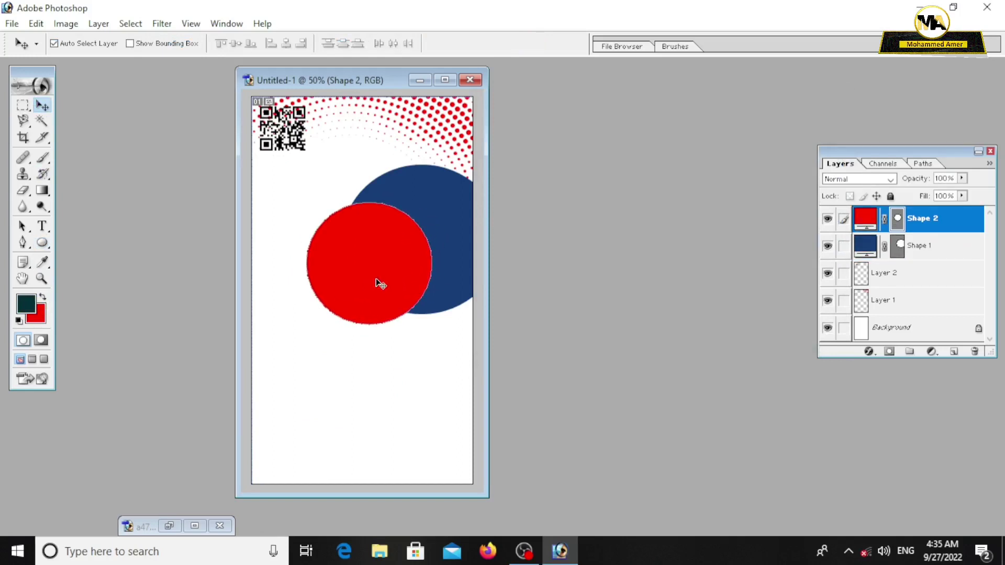
key(ctrl+t)
drag(307, 204, 295, 195)
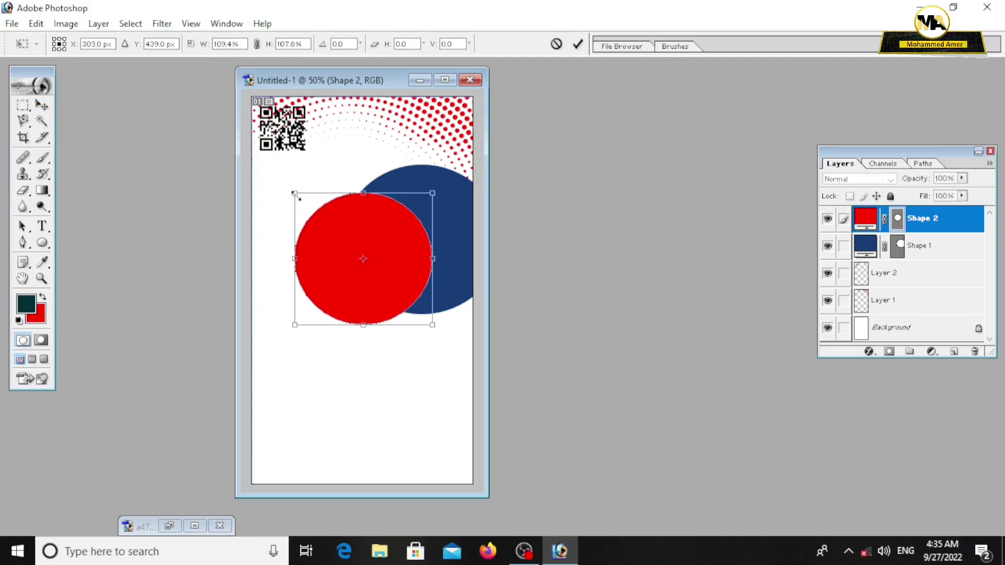
click(41, 105)
click(439, 220)
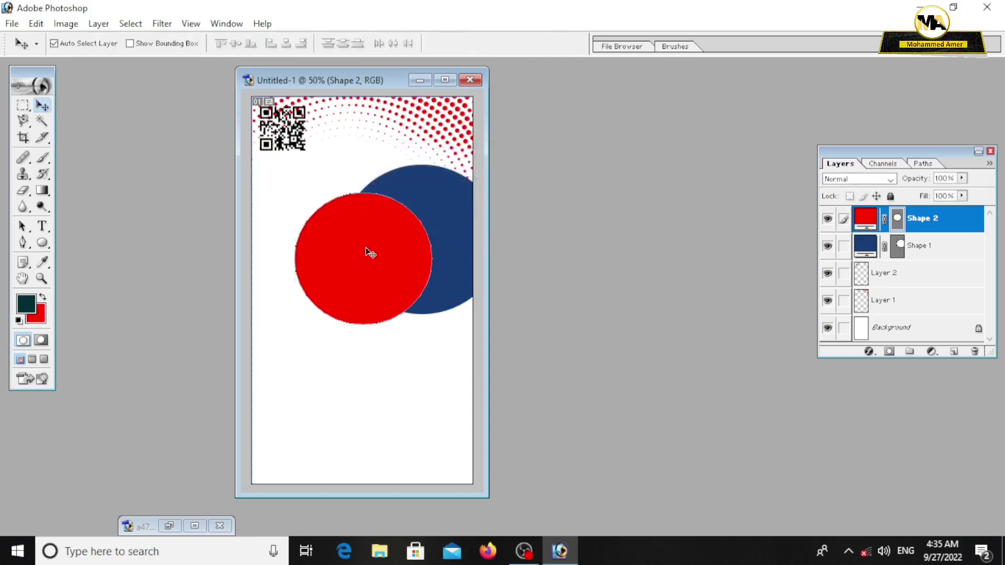
drag(370, 254, 366, 370)
click(26, 302)
- Fill the circle copy white and move it up over the red circle
click(490, 137)
click(807, 127)
key(x)
key(ctrl+BackSpace)
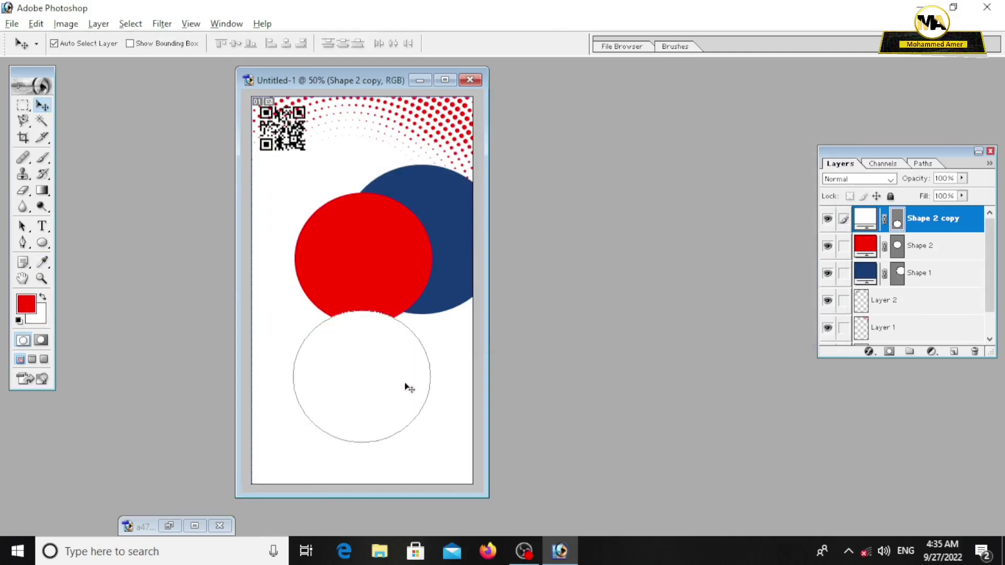
drag(362, 381, 355, 270)
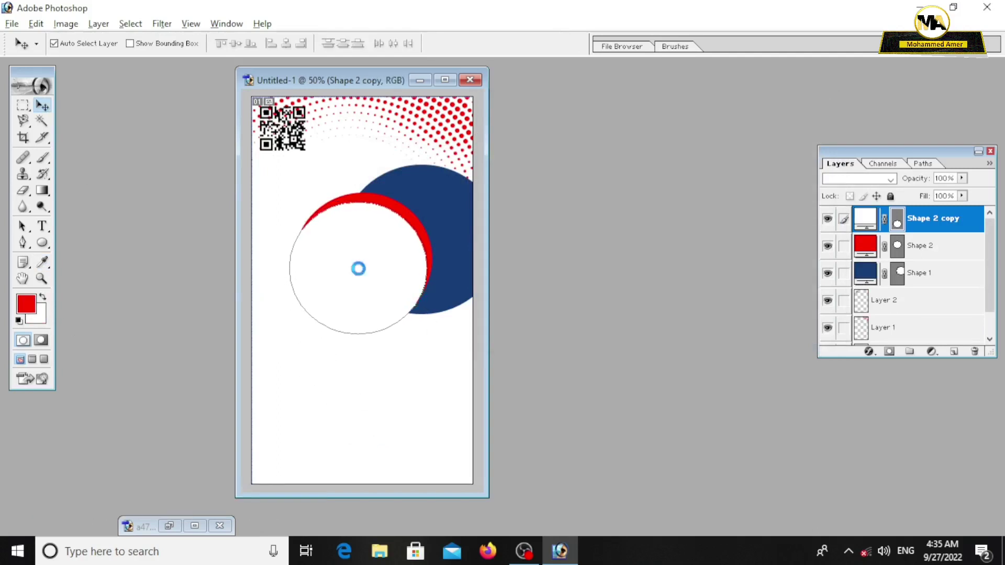
- Widen the white circle slightly and nudge it into place with the arrow keys
key(ctrl+t)
drag(291, 264, 288, 260)
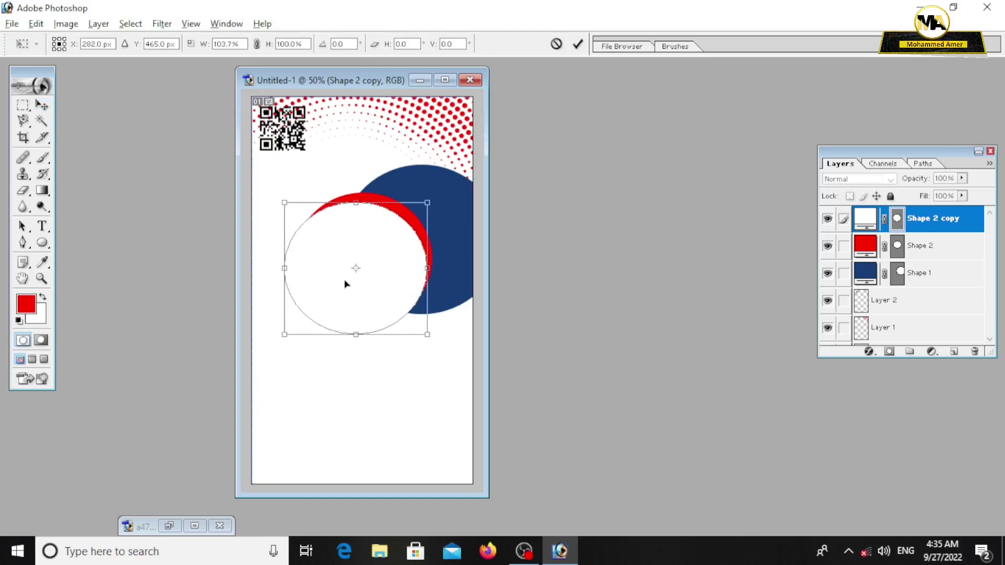
key(Up)
key(Up)
key(Up)
key(Right)
key(Right)
key(Right)
key(Right)
key(Right)
key(Down)
key(Down)
click(42, 105)
key(Return)
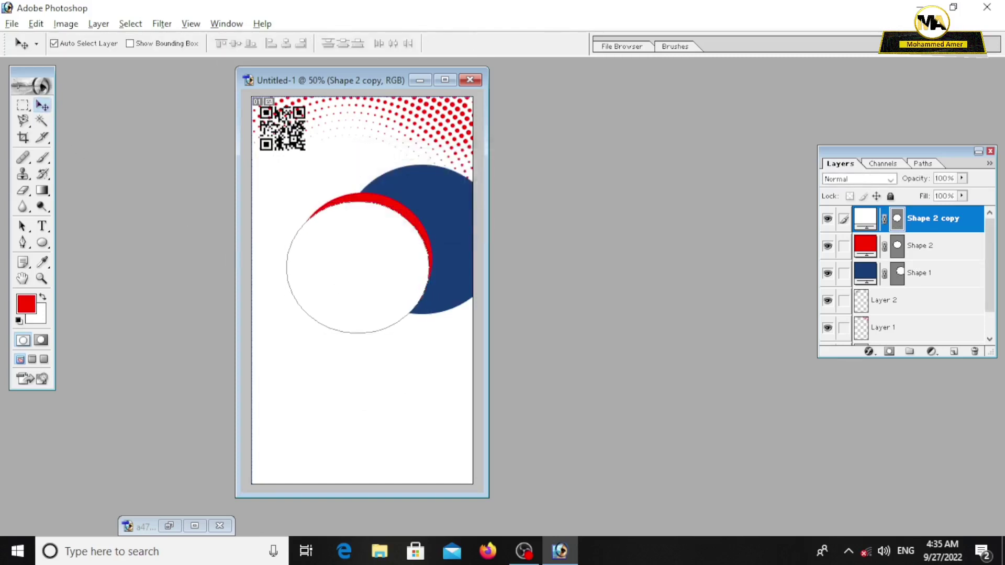
- Add a red circle copy on top over the crescents, then copy the white circle lower down
click(409, 216)
drag(411, 216, 393, 319)
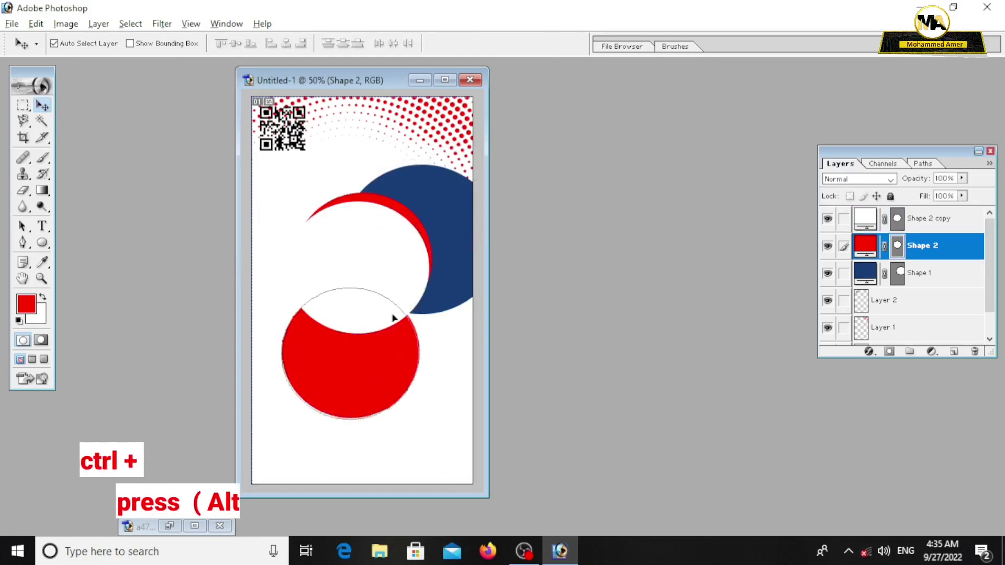
key(ctrl+shift+bracketright)
drag(383, 365, 390, 270)
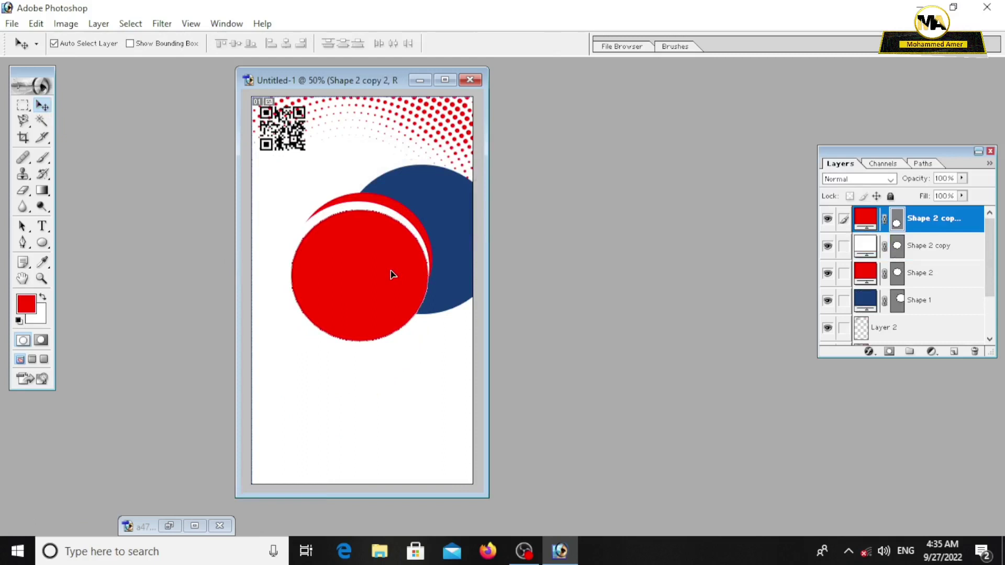
click(368, 209)
mouse_move(365, 205)
mouse_down()
mouse_move(358, 310)
mouse_move(350, 291)
mouse_up()
- Stack more red and white circle copies on top, offset to form curved red stripes
key(ctrl+shift+bracketright)
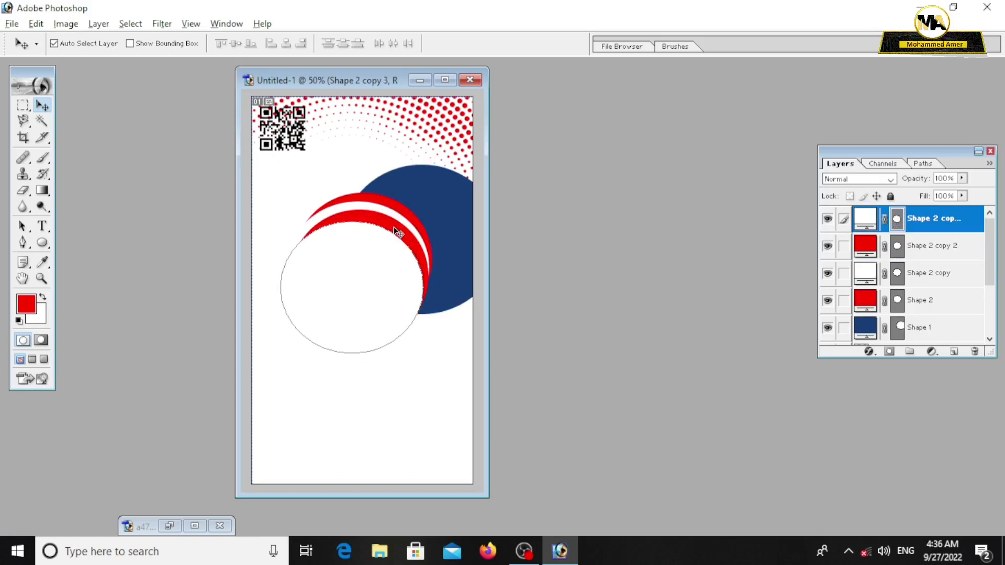
drag(399, 228, 375, 270)
key(ctrl+j)
key(ctrl+shift+bracketright)
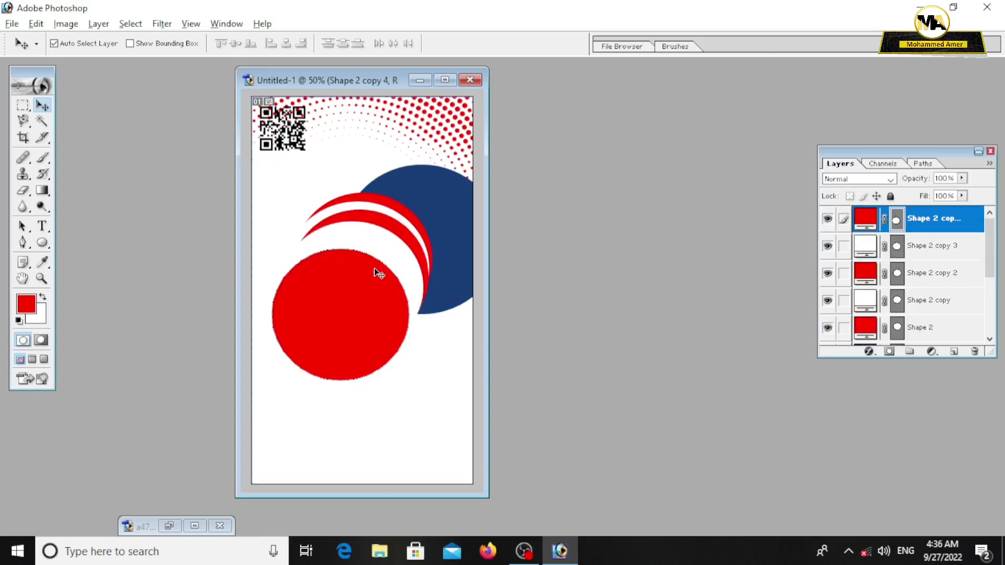
drag(341, 309, 354, 296)
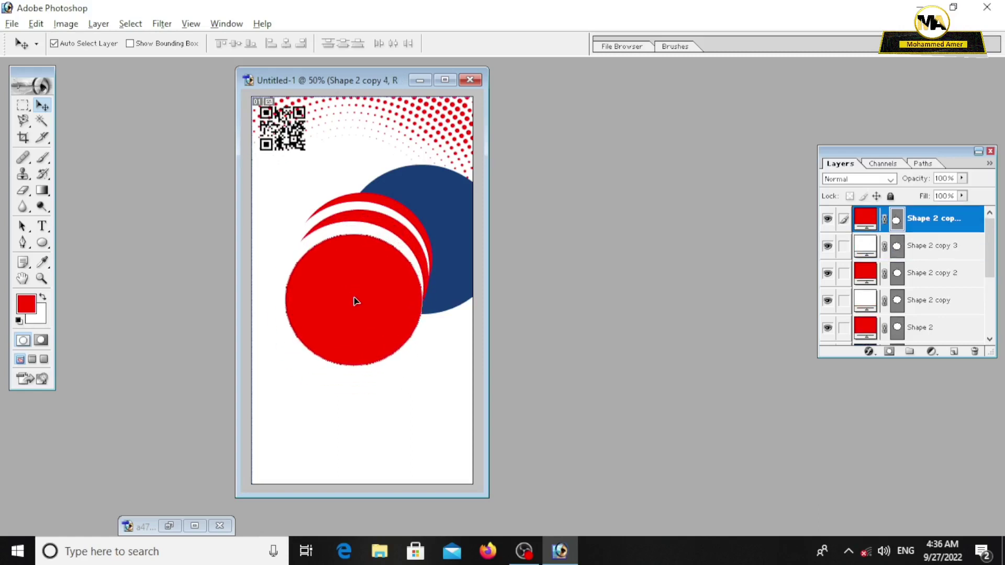
mouse_move(378, 238)
mouse_down()
mouse_move(372, 307)
mouse_move(360, 284)
mouse_up()
key(ctrl+shift+bracketright)
- Enlarge the top white circle slightly, lower it a little, and deselect
key(ctrl+t)
drag(417, 307, 419, 307)
drag(417, 374, 424, 379)
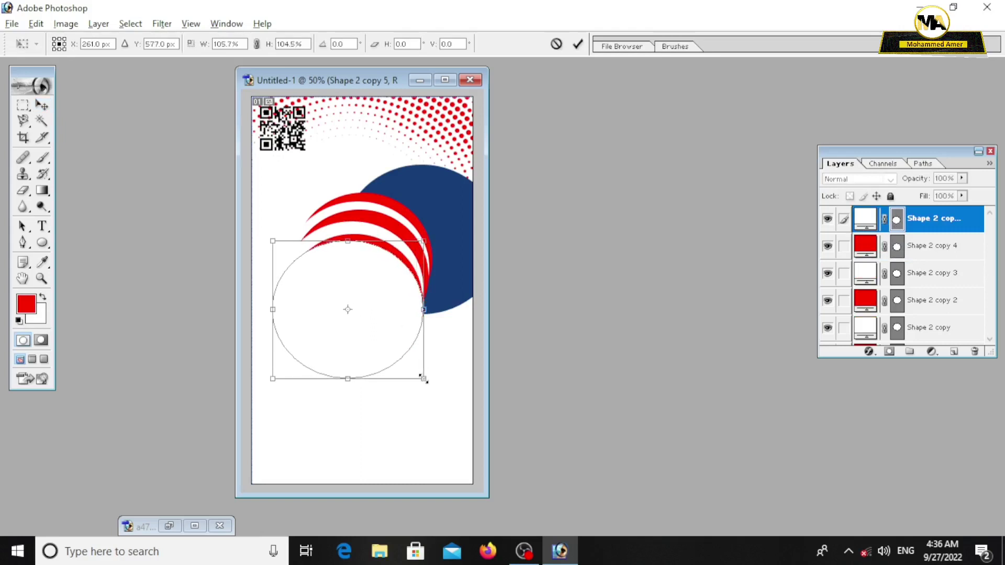
drag(389, 323, 389, 326)
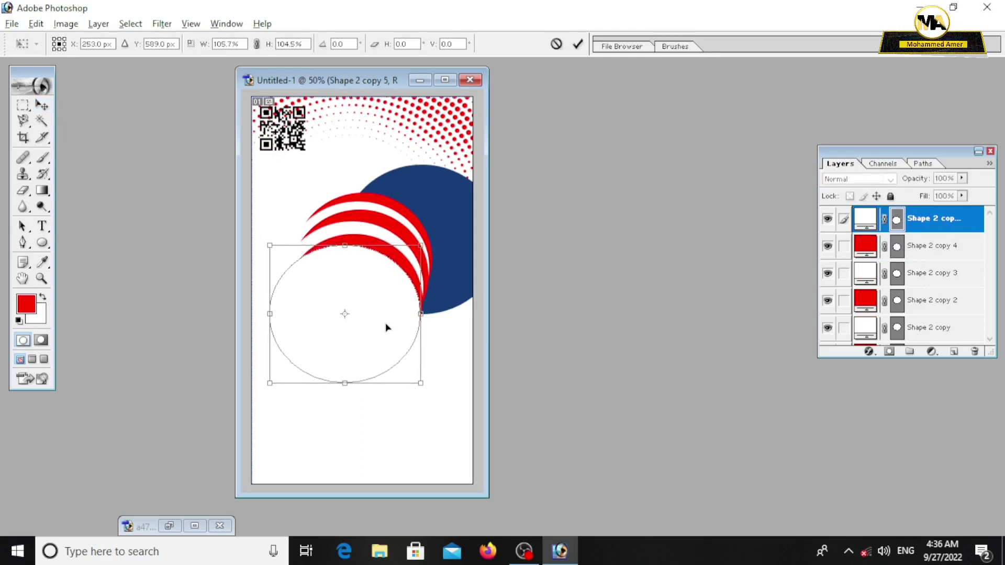
click(42, 105)
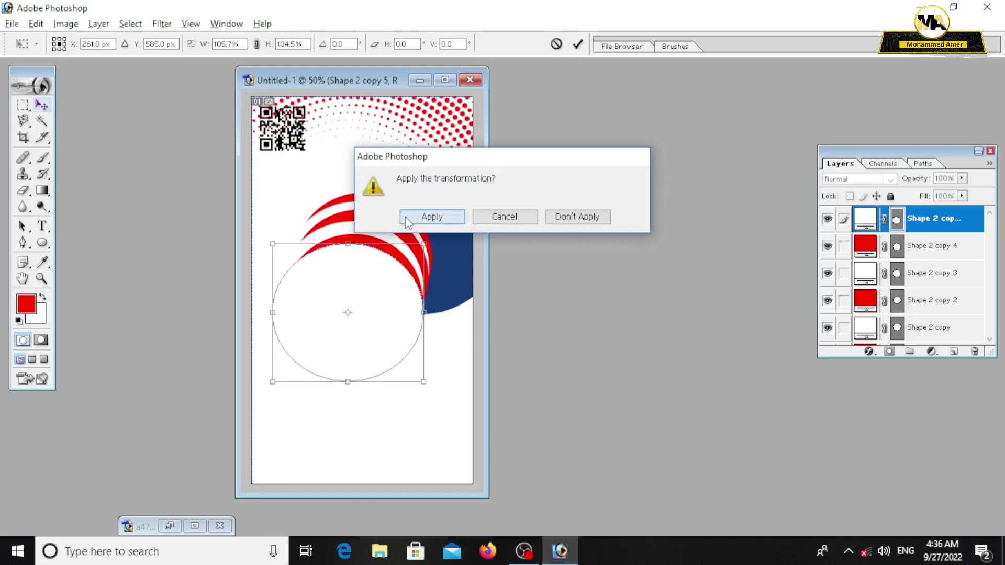
click(433, 215)
click(458, 415)
- Copy the man in the grey suit into the card above the circle shapes
double_click(146, 526)
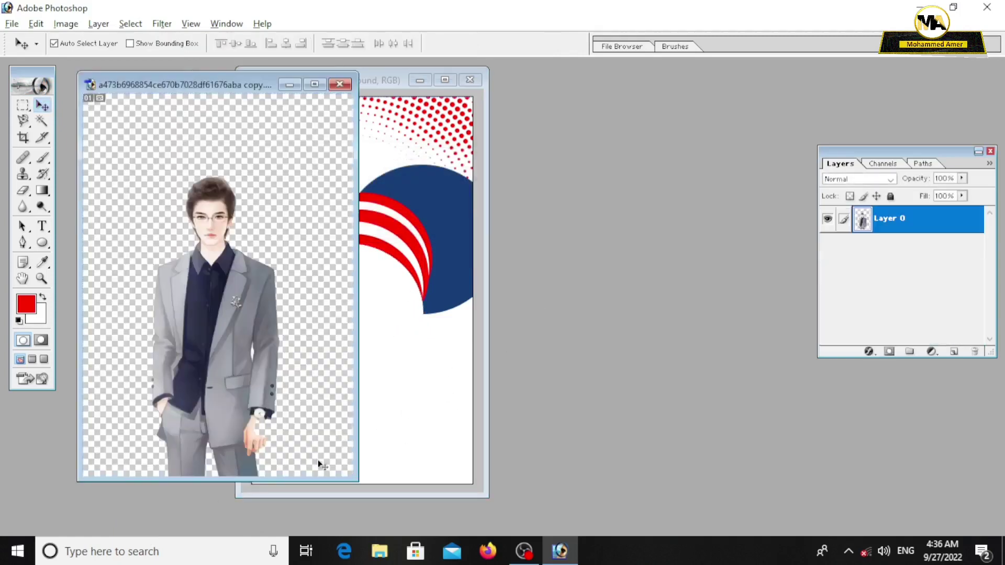
drag(209, 80, 755, 131)
mouse_move(773, 339)
mouse_down()
mouse_move(417, 348)
mouse_move(429, 332)
mouse_up()
key(ctrl+shift+bracketright)
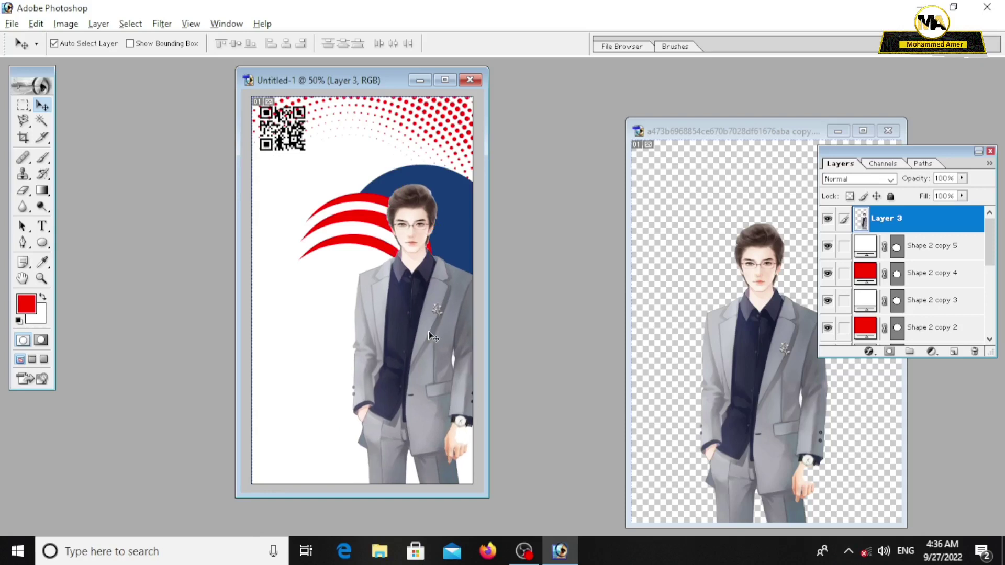
- Enlarge the man and position him filling the card's lower right side
key(ctrl+t)
drag(352, 184, 336, 150)
drag(410, 267, 432, 301)
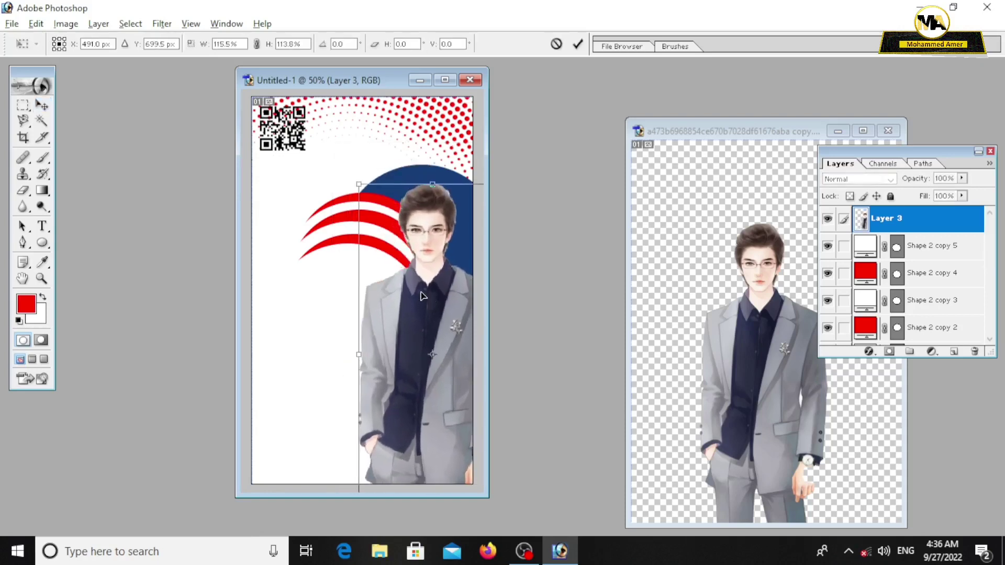
drag(356, 186, 332, 162)
drag(410, 298, 414, 303)
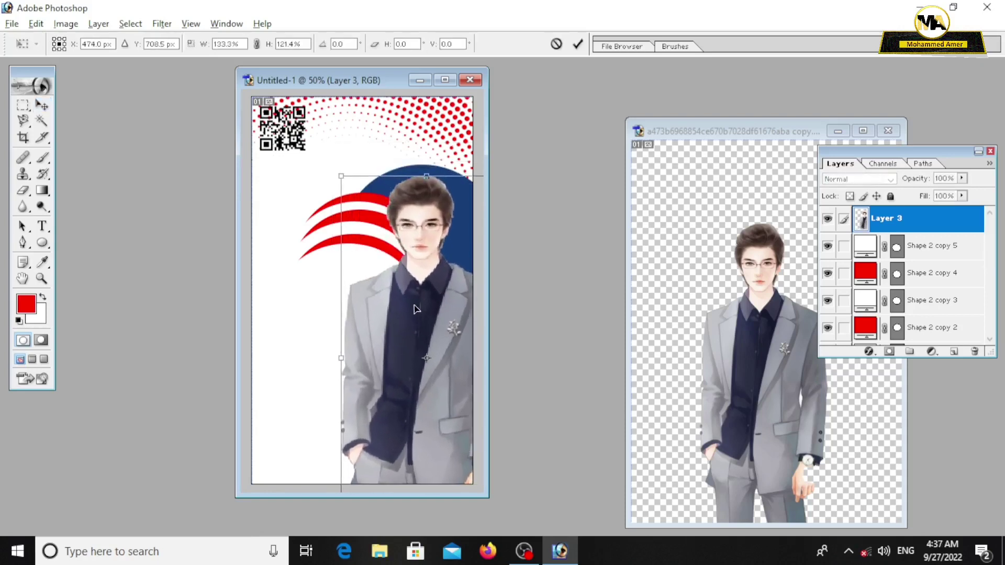
drag(339, 172, 347, 164)
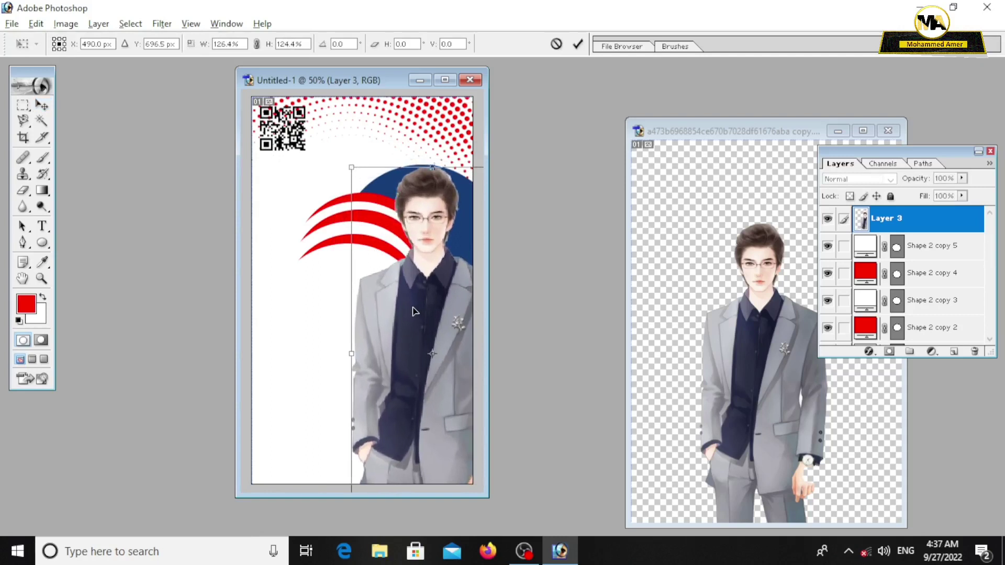
drag(414, 311, 403, 313)
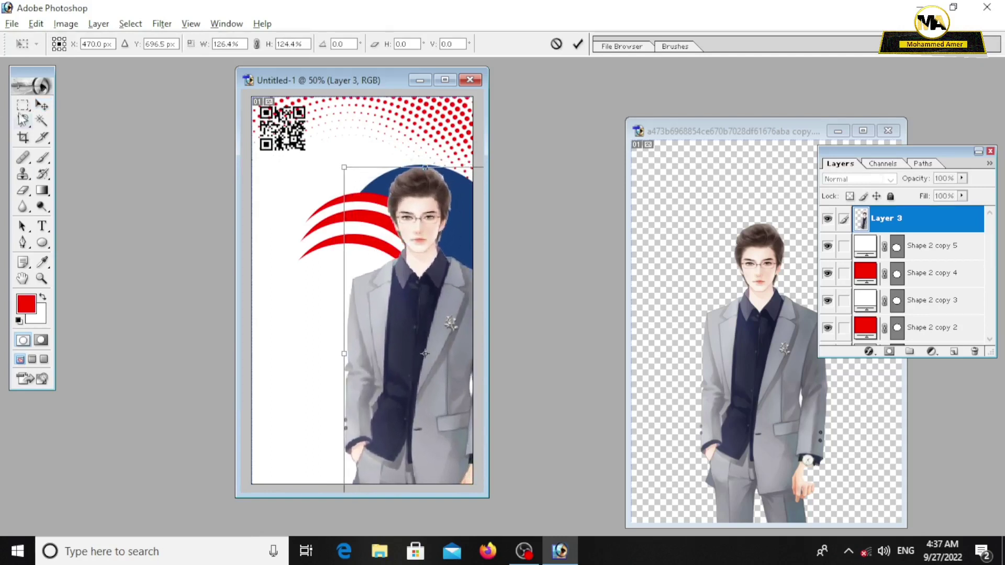
click(42, 105)
click(434, 215)
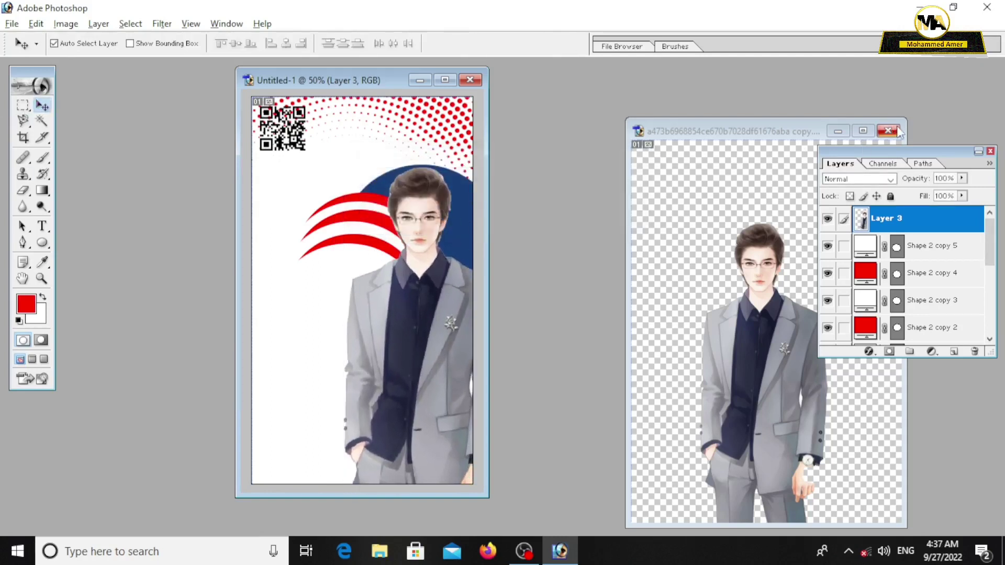
- Close the man's source image and draw a navy #163D77 bar across the card bottom
click(888, 130)
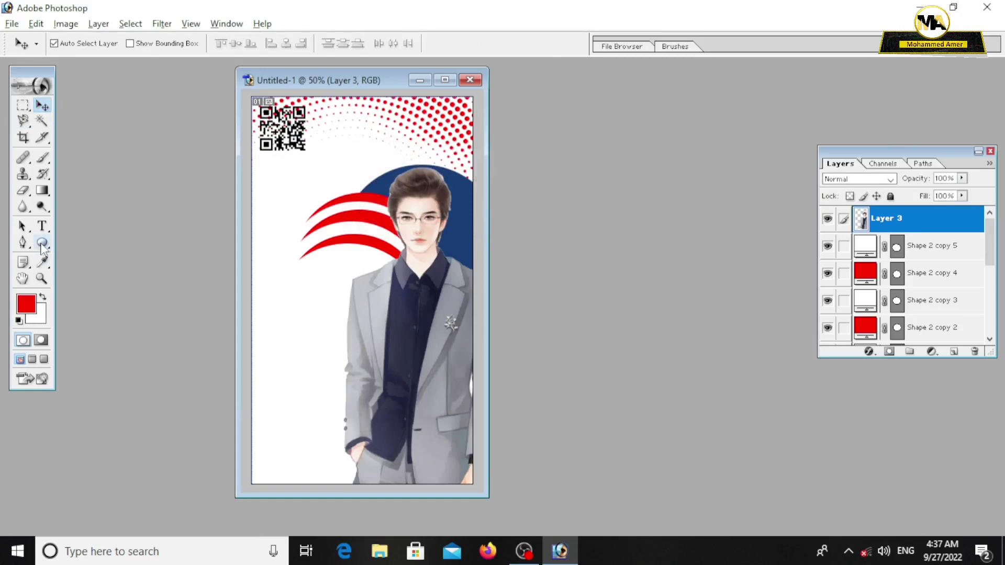
drag(42, 244, 84, 240)
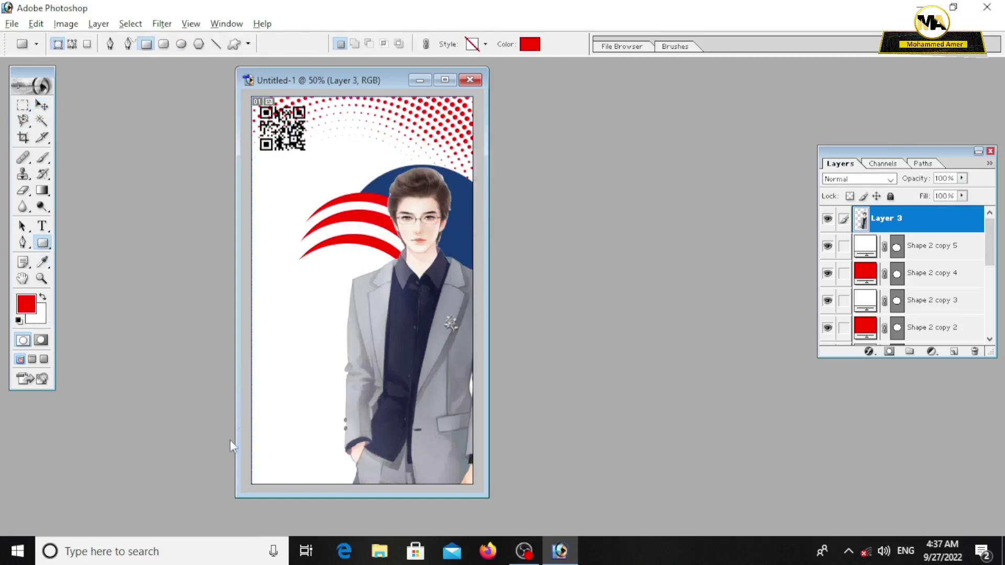
drag(266, 470, 482, 485)
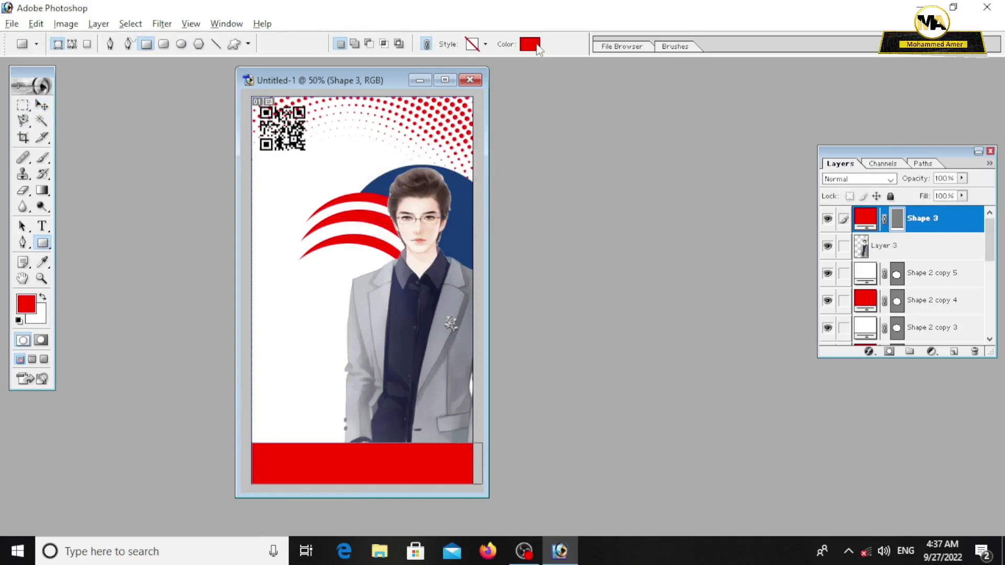
click(537, 46)
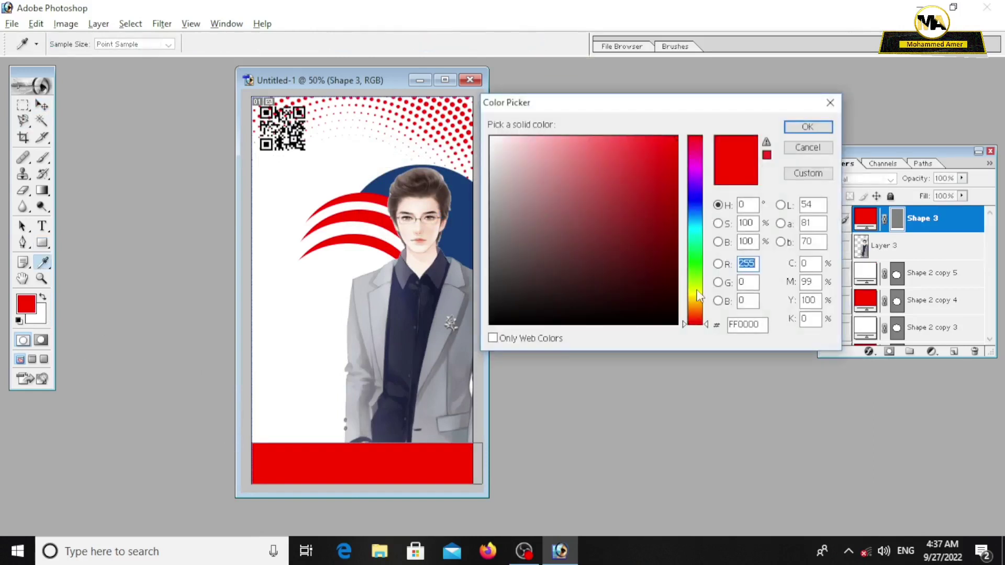
text(22)
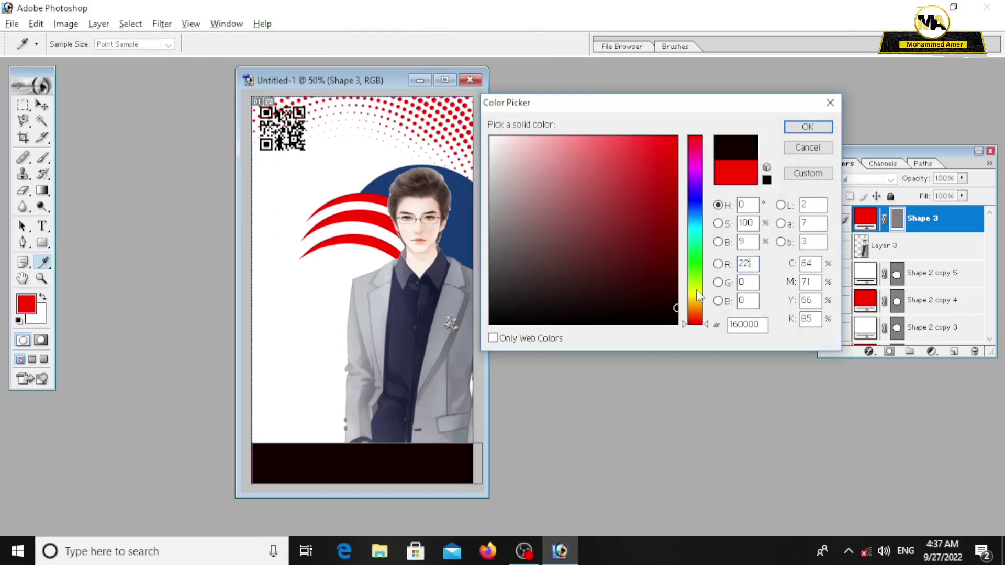
text(61)
key(Tab)
text(119)
click(808, 127)
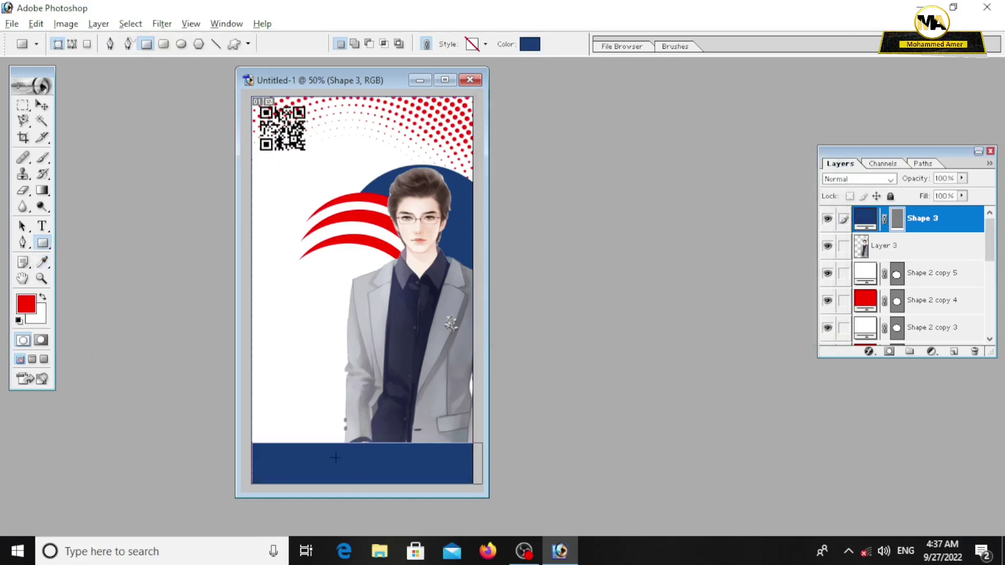
- Give the navy bar a thin red Stroke layer style
key(v)
right_click(941, 222)
click(939, 247)
click(575, 305)
drag(748, 134, 752, 134)
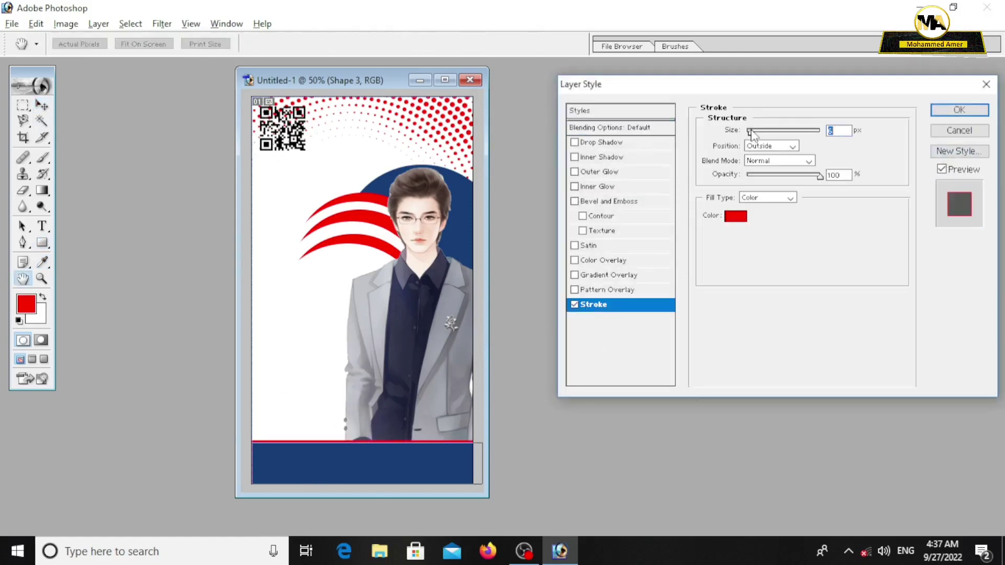
click(976, 109)
click(289, 398)
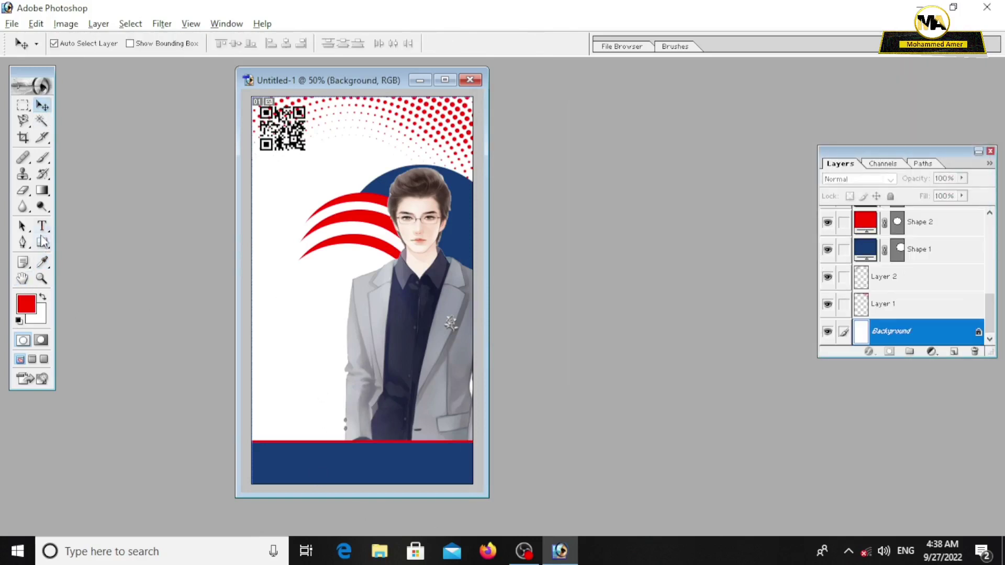
- Draw a red circle and move it to the card's lower left
drag(43, 242, 220, 271)
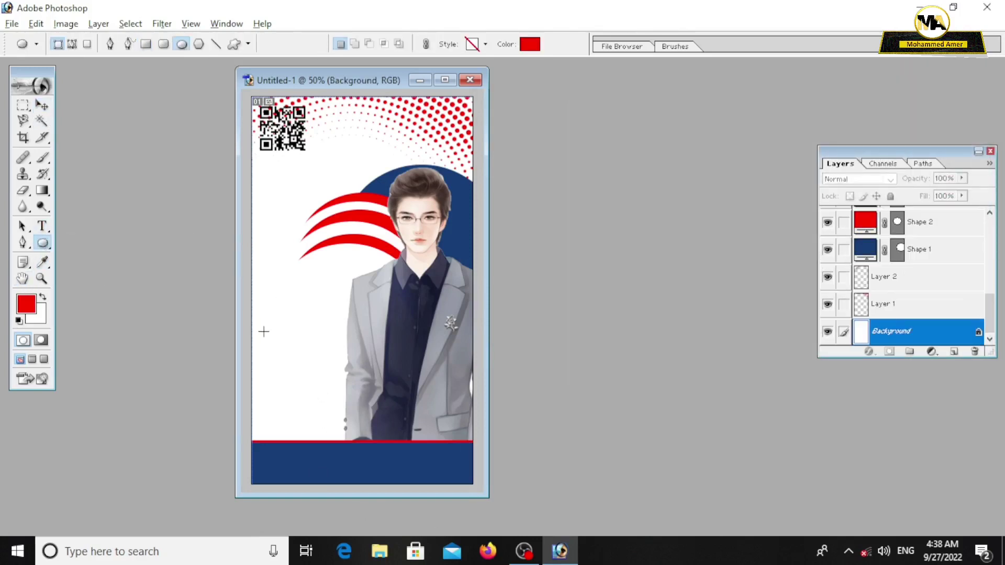
drag(268, 338, 342, 407)
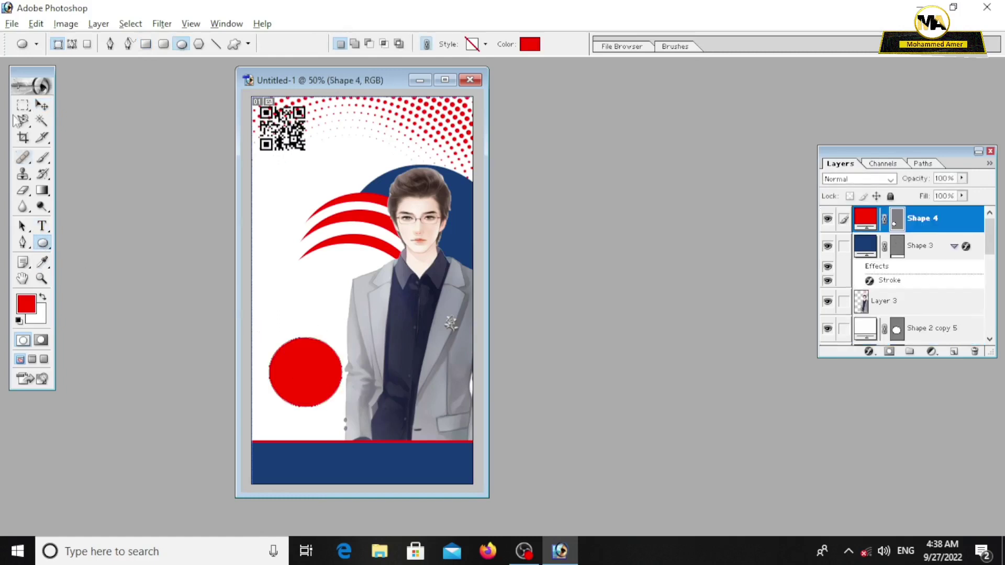
key(v)
mouse_move(308, 382)
mouse_down()
mouse_move(301, 384)
mouse_move(344, 422)
mouse_up()
key(ctrl+t)
click(42, 105)
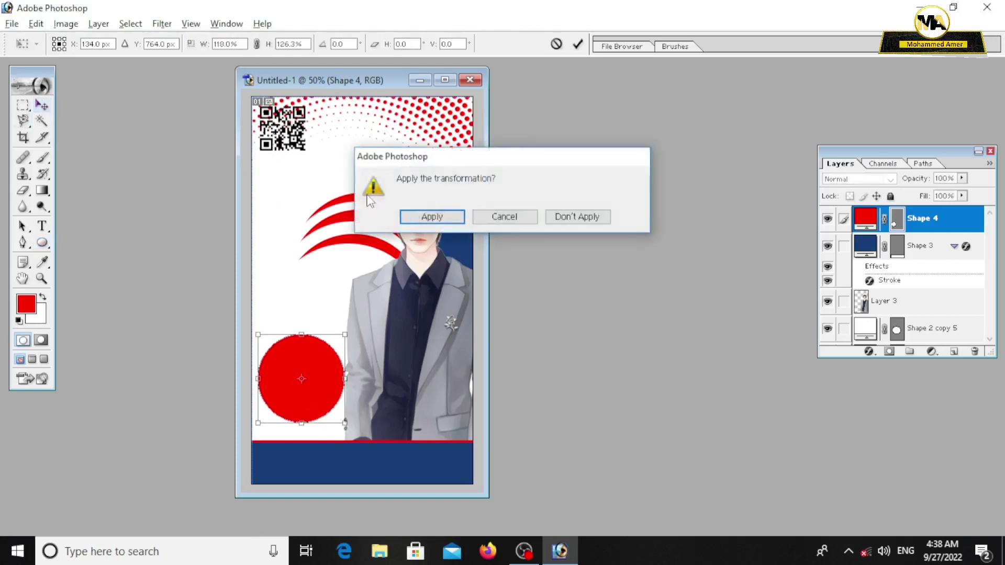
click(430, 215)
- Fill the circle white, add a red Stroke outline, and shrink it slightly
key(ctrl+BackSpace)
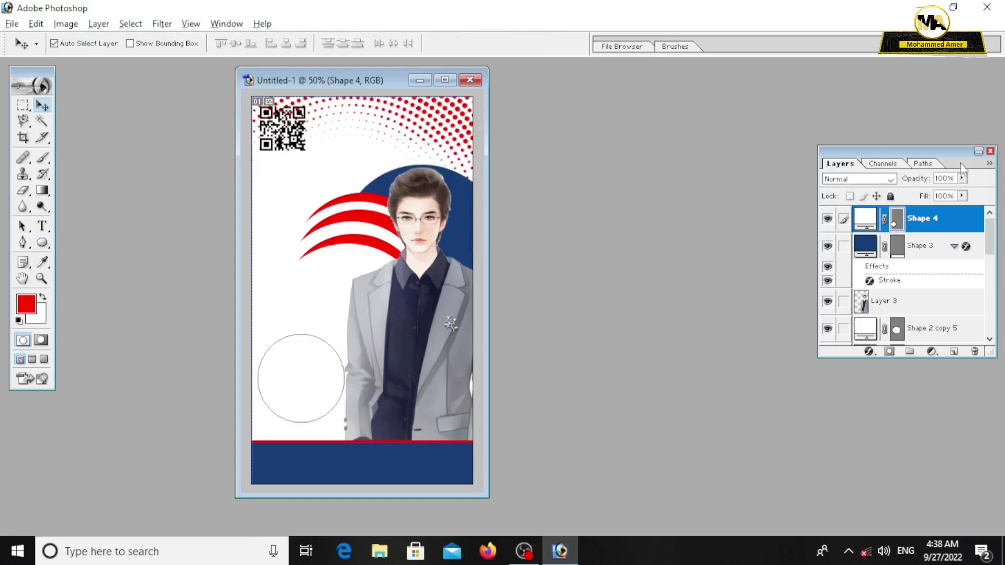
right_click(927, 221)
click(920, 260)
click(590, 305)
click(959, 110)
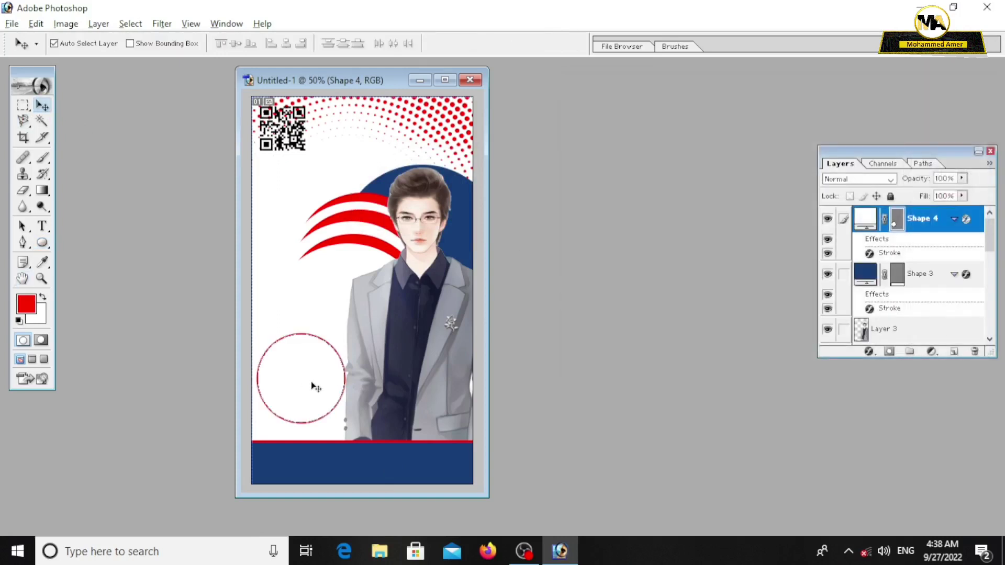
key(ctrl+t)
drag(345, 423, 339, 419)
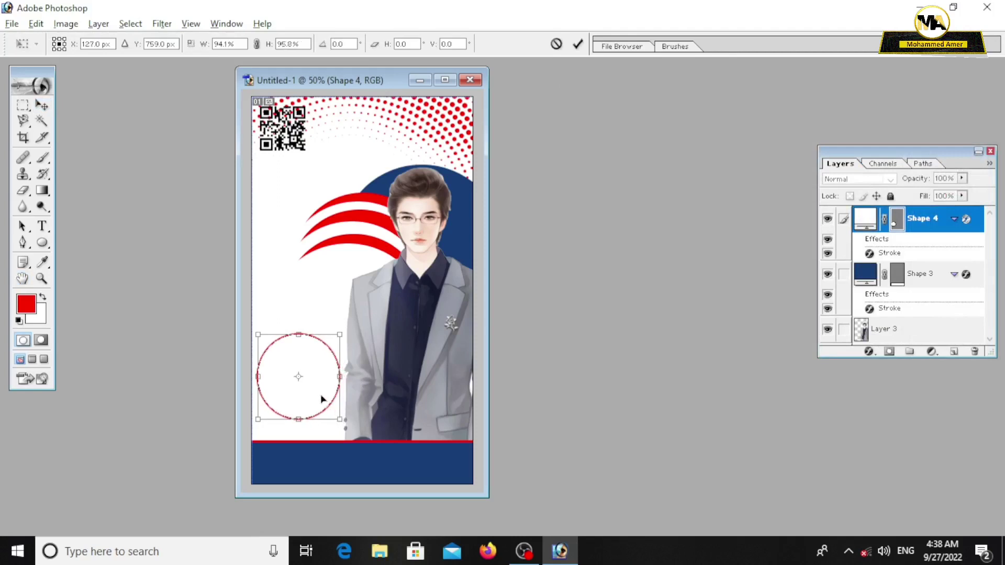
click(42, 105)
key(Return)
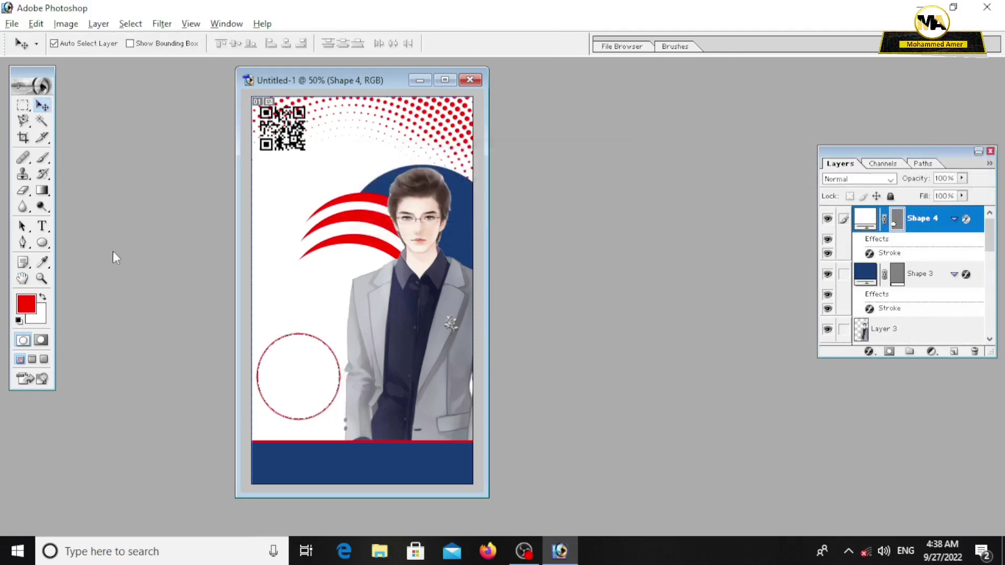
- Set the name and title text to 10 pt and colour it black
click(41, 228)
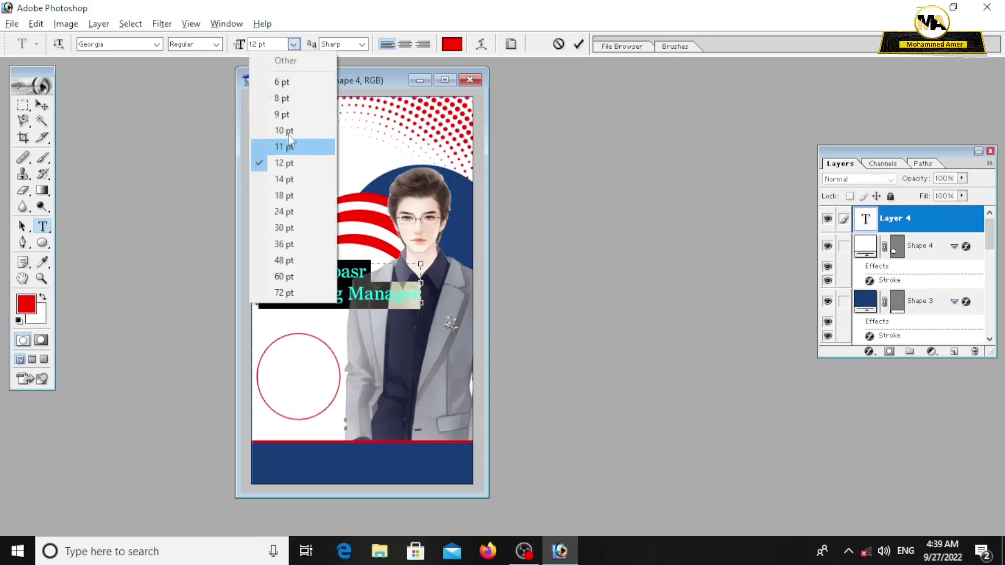
click(287, 131)
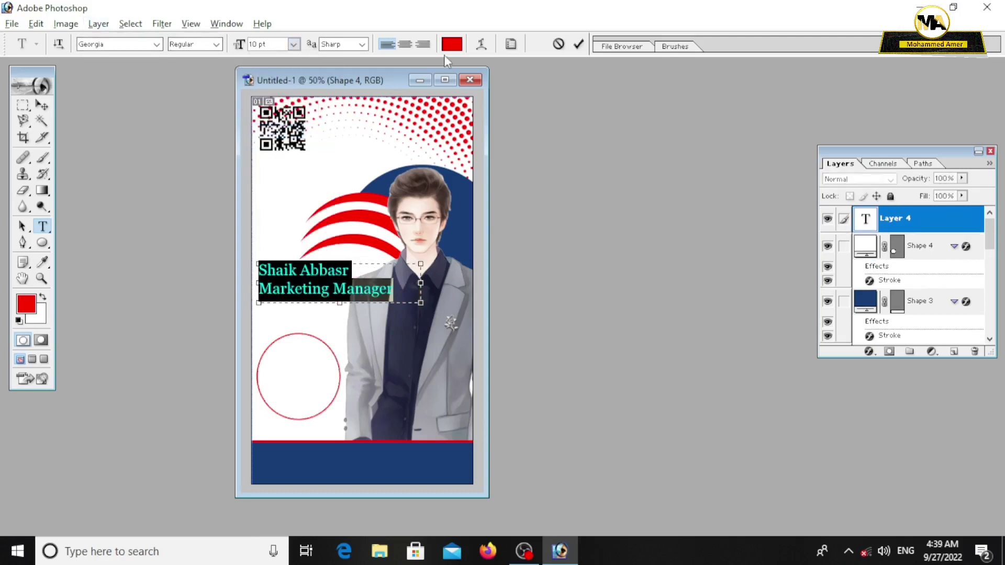
click(451, 44)
drag(531, 208, 453, 335)
key(Return)
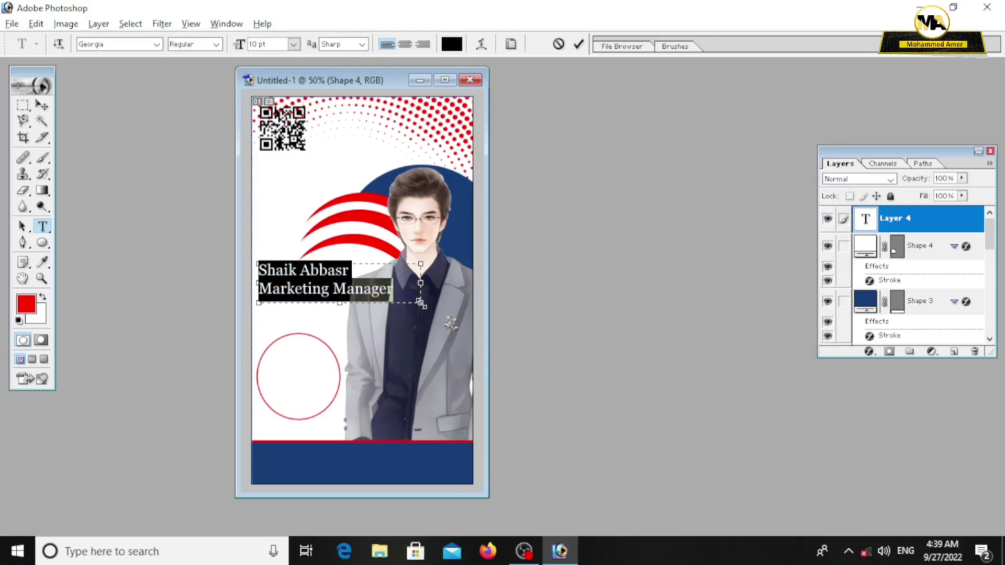
click(42, 106)
- Shift the man slightly right, then realign the name text and grey circle outline
drag(416, 286, 431, 300)
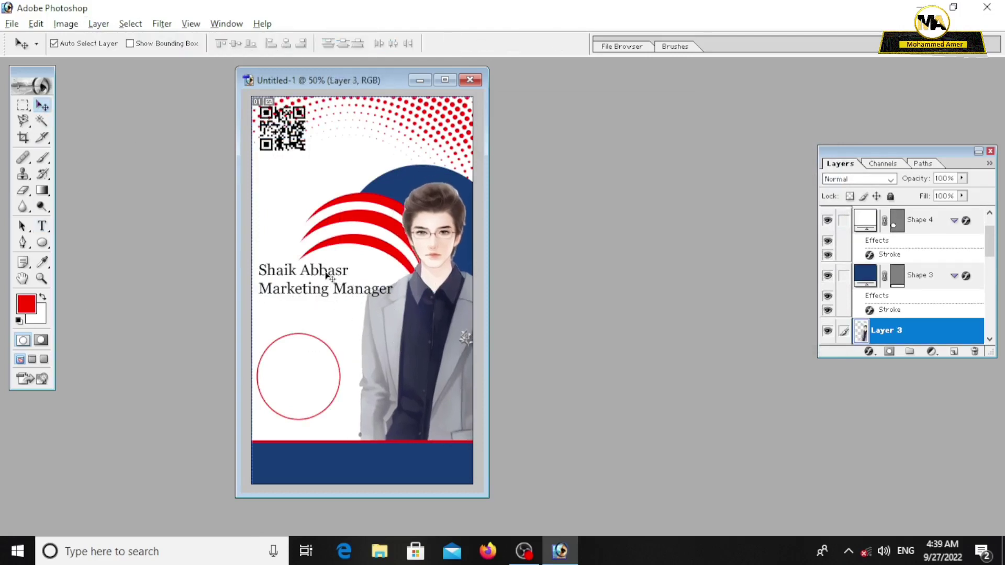
click(328, 295)
drag(327, 294, 332, 287)
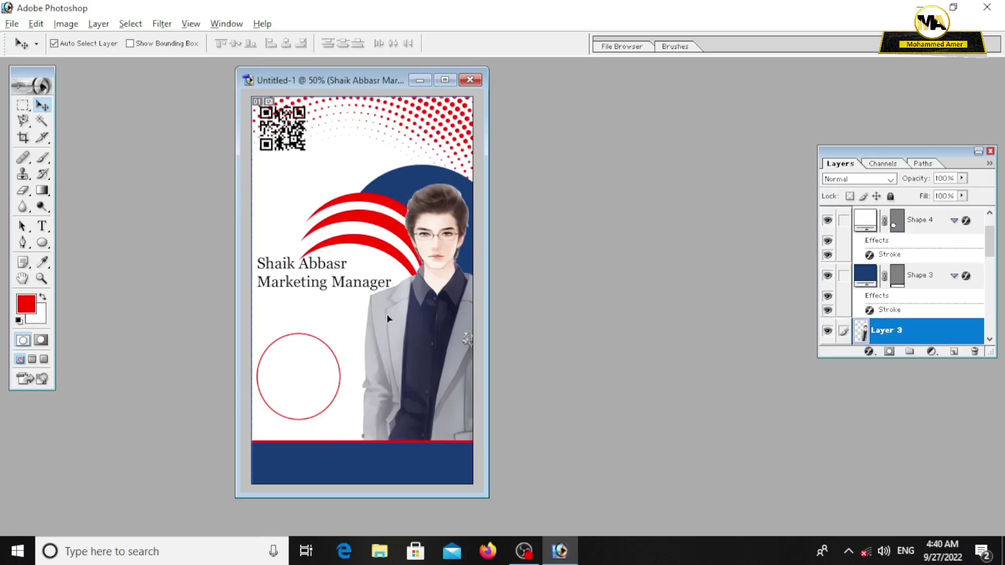
click(328, 284)
click(339, 284)
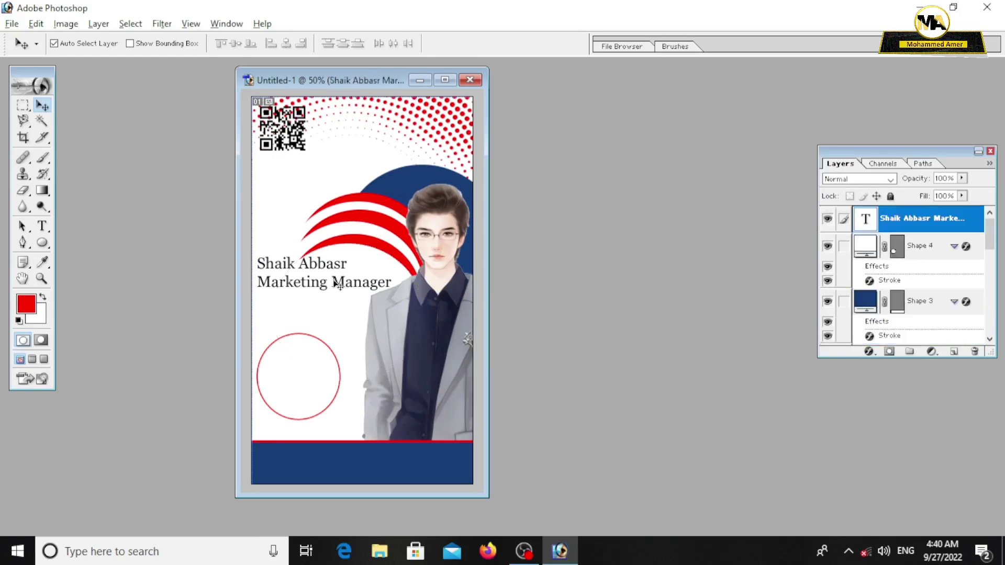
drag(338, 283, 339, 285)
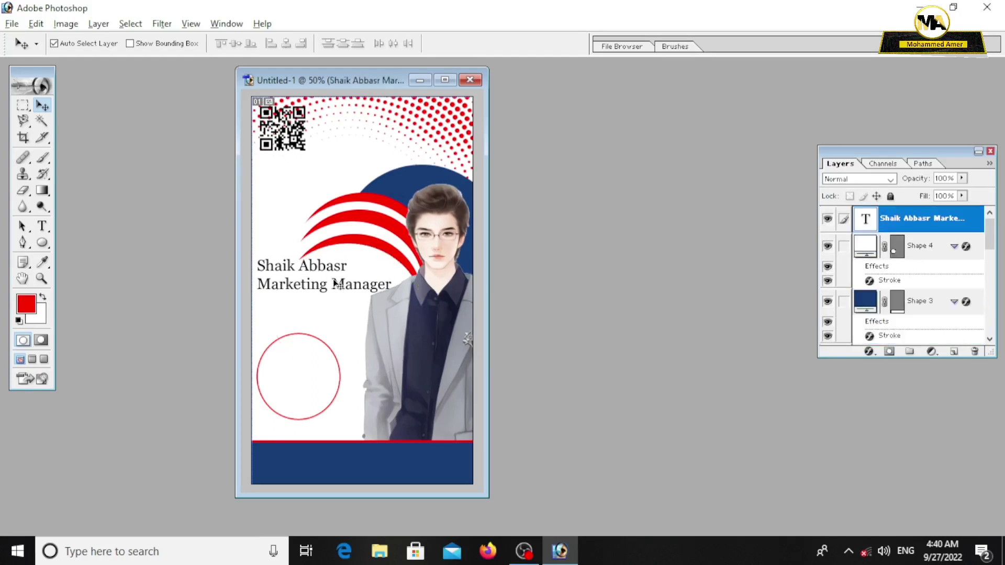
click(355, 243)
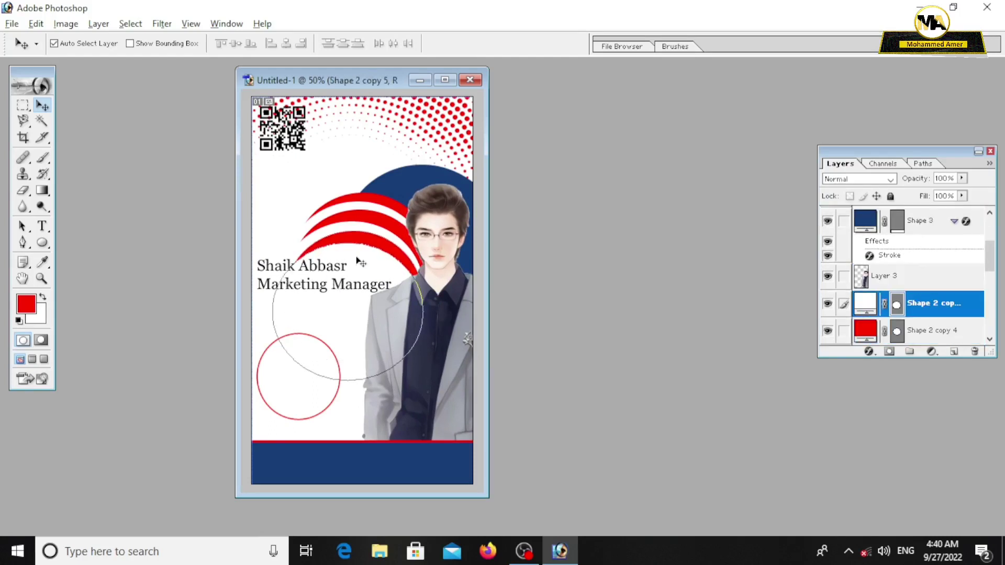
key(Left)
key(Left)
key(Left)
key(Left)
key(Left)
key(Left)
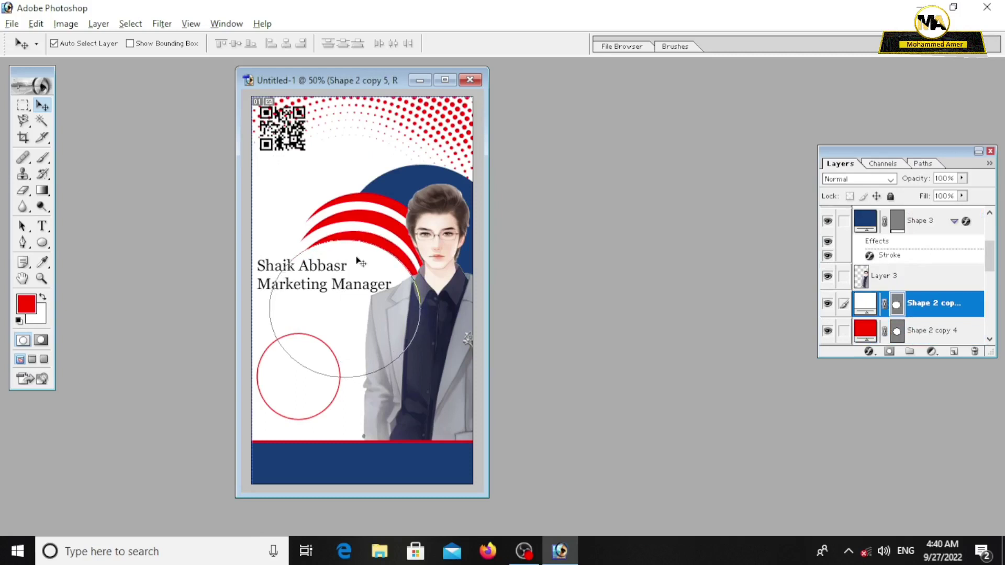
click(273, 238)
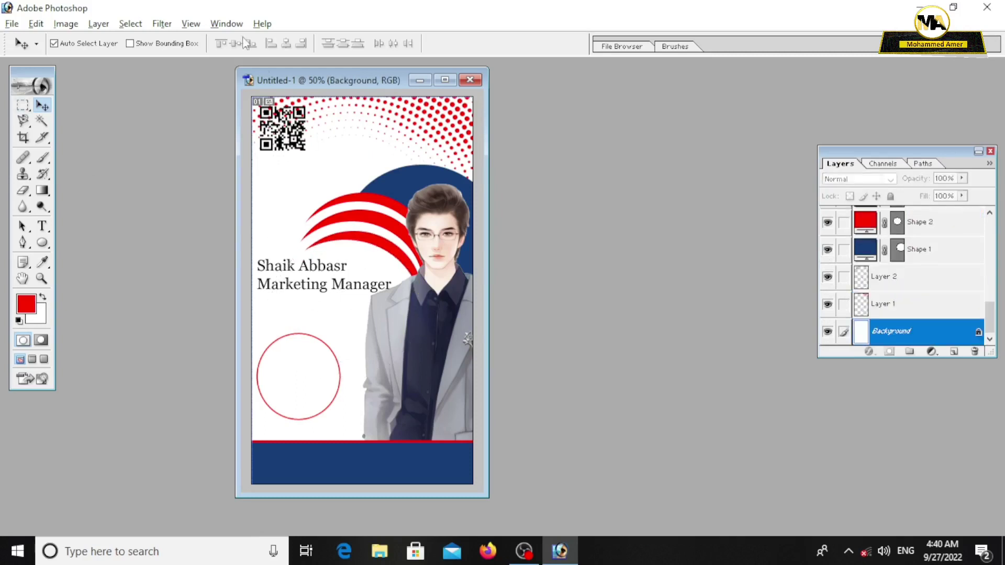
- Add centred 'Company Logo' text and move it inside the circle
click(43, 227)
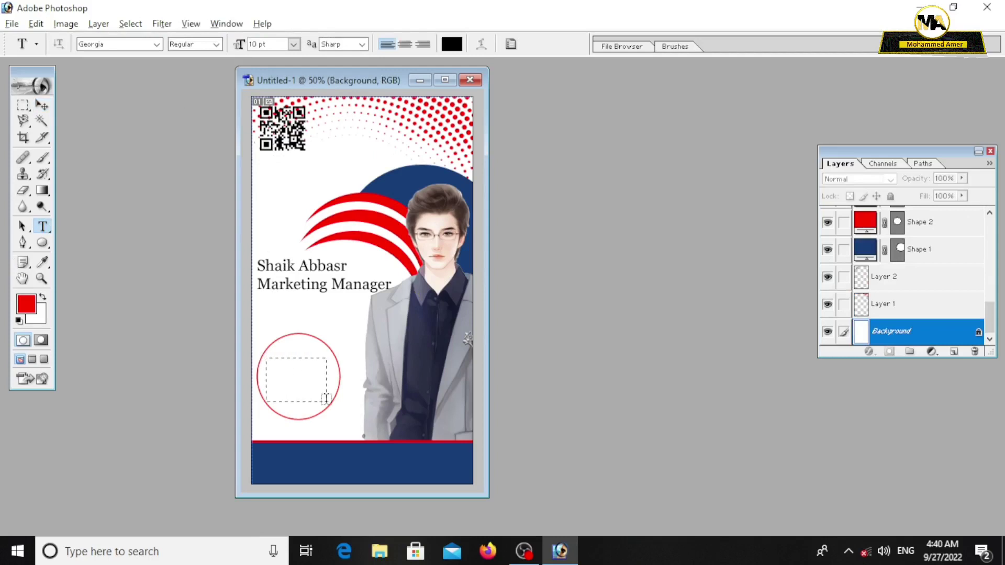
text(Company Logo)
click(785, 148)
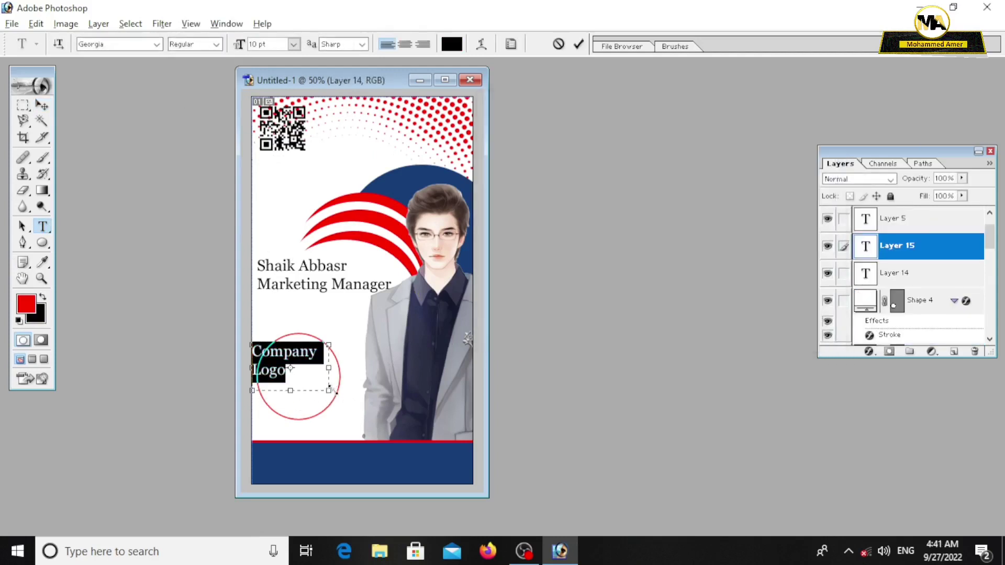
click(253, 371)
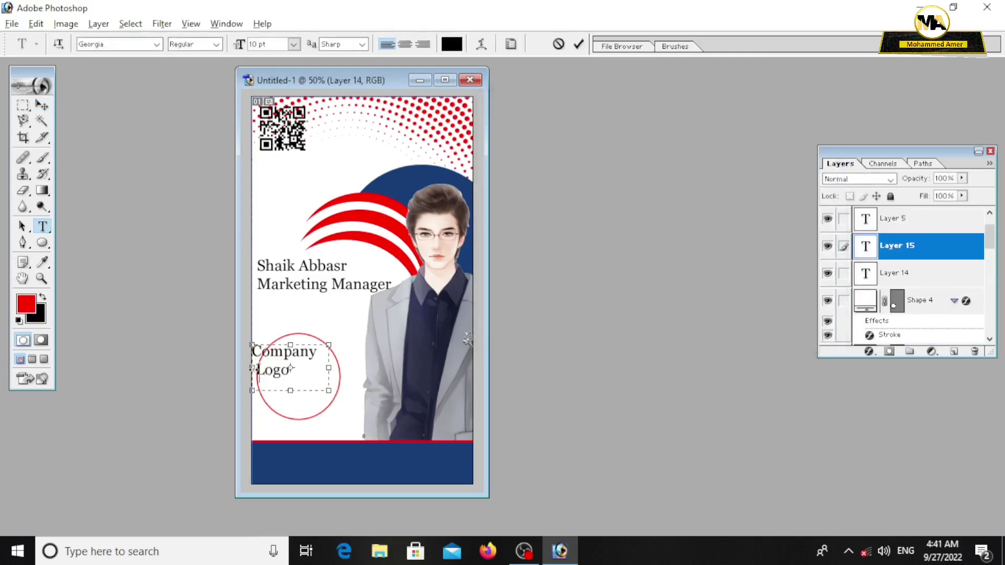
click(42, 105)
drag(285, 354, 298, 368)
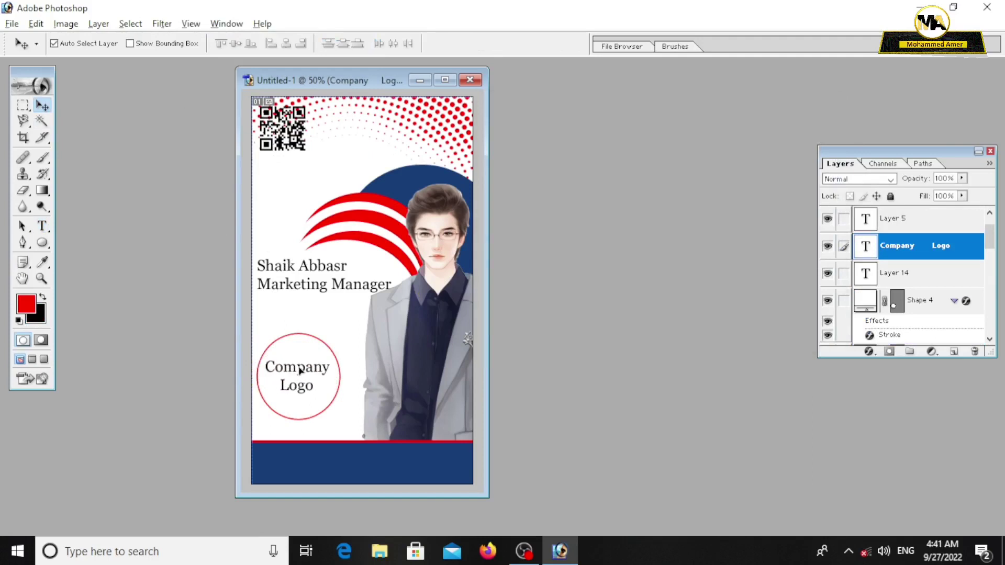
- Add 'Company Address.' text across the navy bar and centre it
click(42, 226)
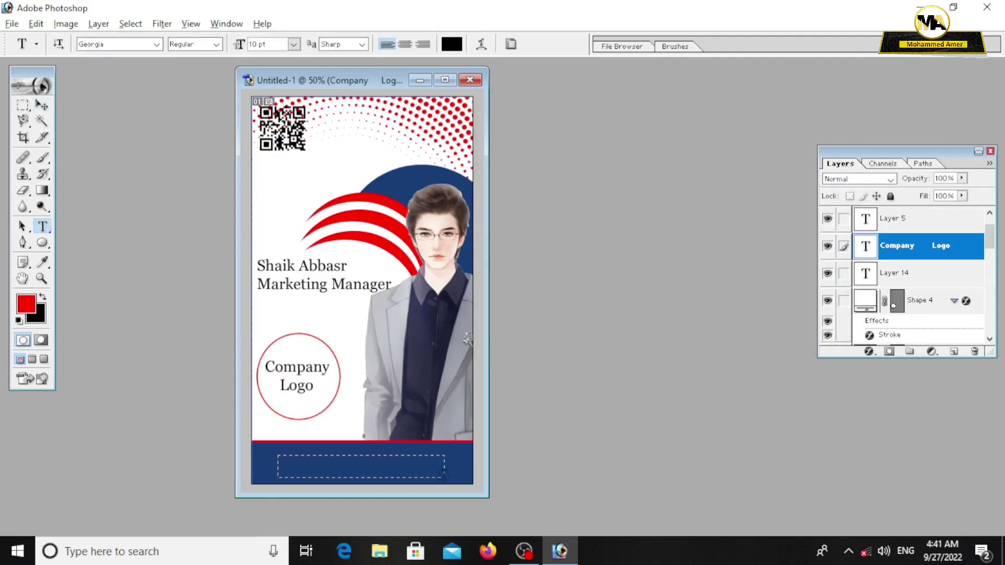
drag(400, 472, 445, 478)
text(Company Address.)
click(42, 105)
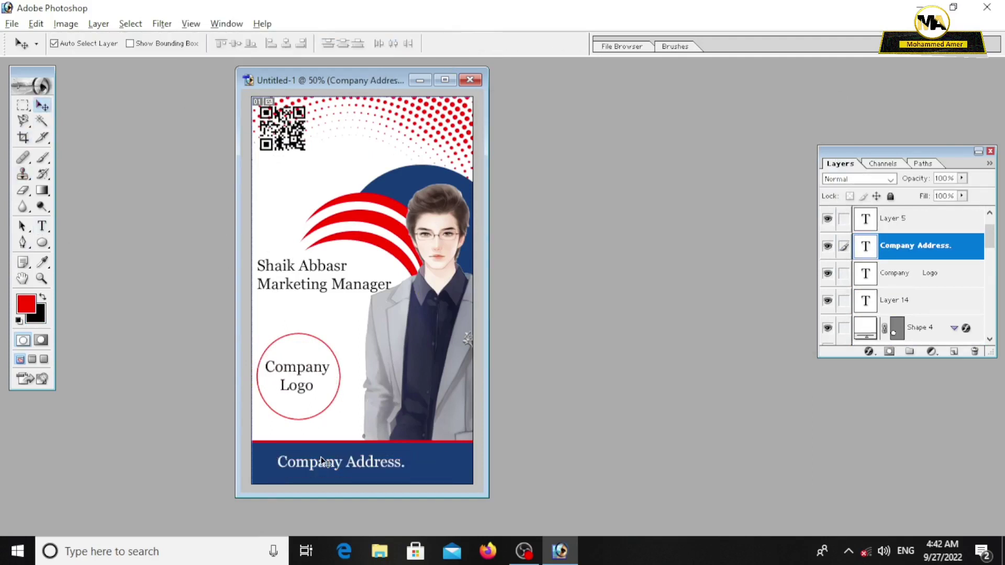
click(365, 465)
drag(366, 466, 396, 465)
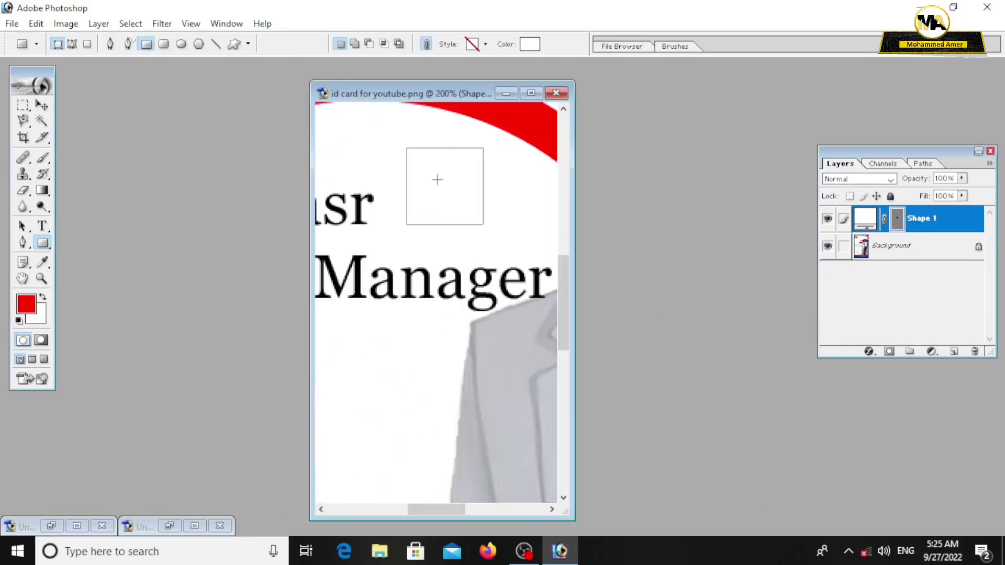
- Cover the name's extra 'r' with a white rectangle, zoom out, and maximize the window
key(v)
drag(440, 184, 385, 205)
click(467, 216)
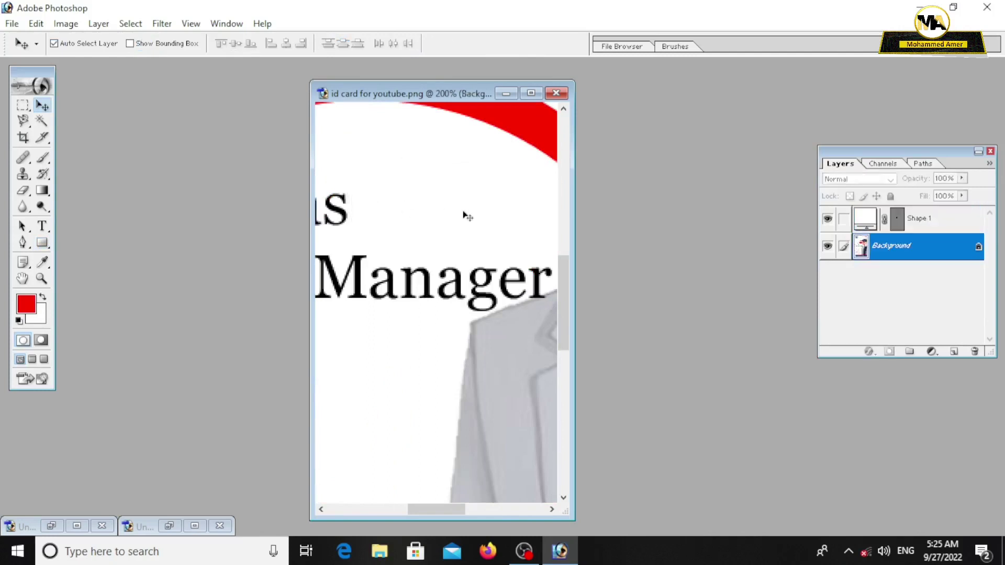
key(ctrl+minus)
key(ctrl+minus)
key(ctrl+minus)
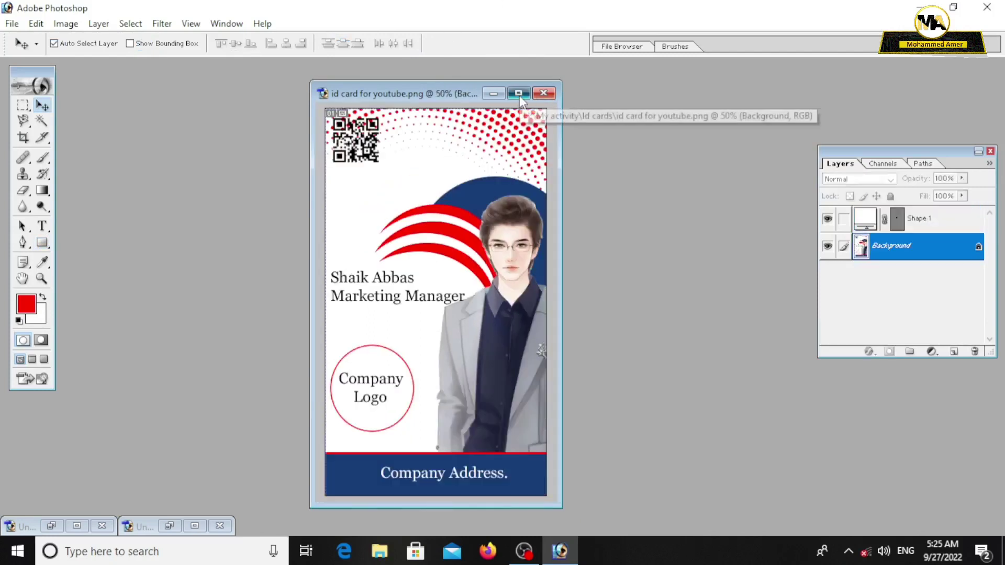
click(518, 92)
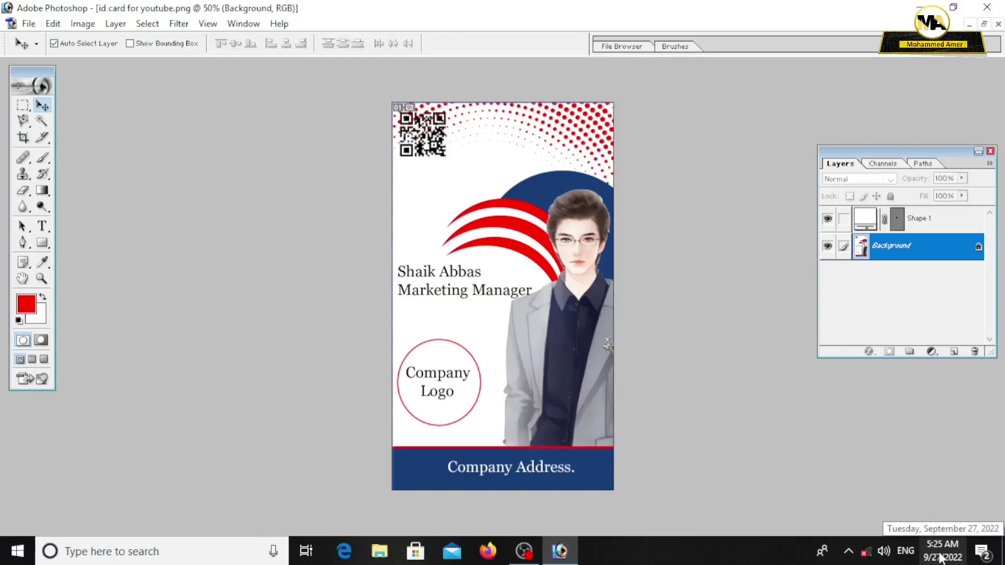